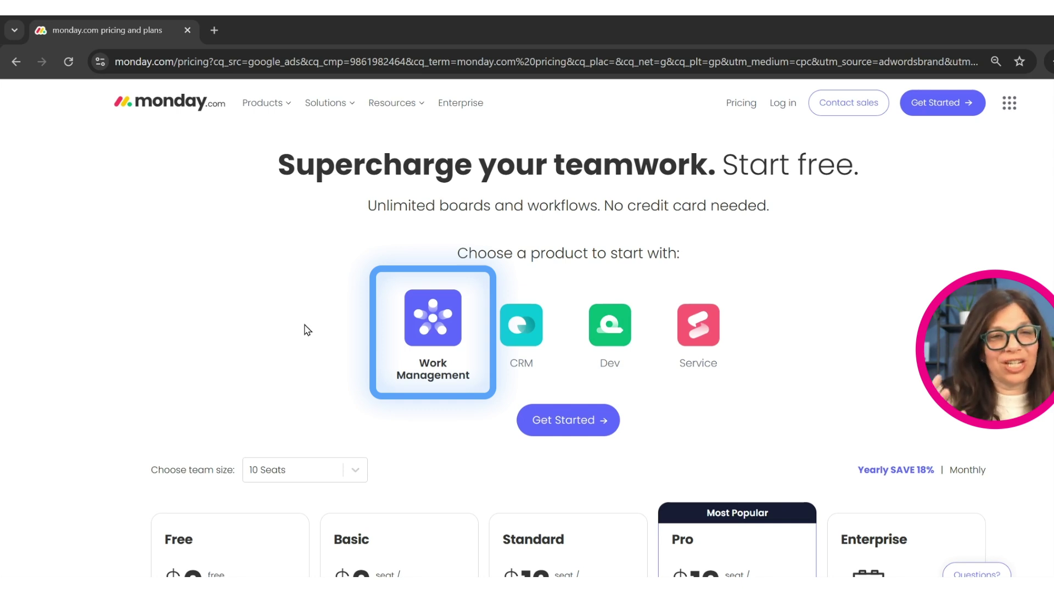
Step: On the pricing page, read the CRM product details and the Dev and Service descriptions
click(498, 360)
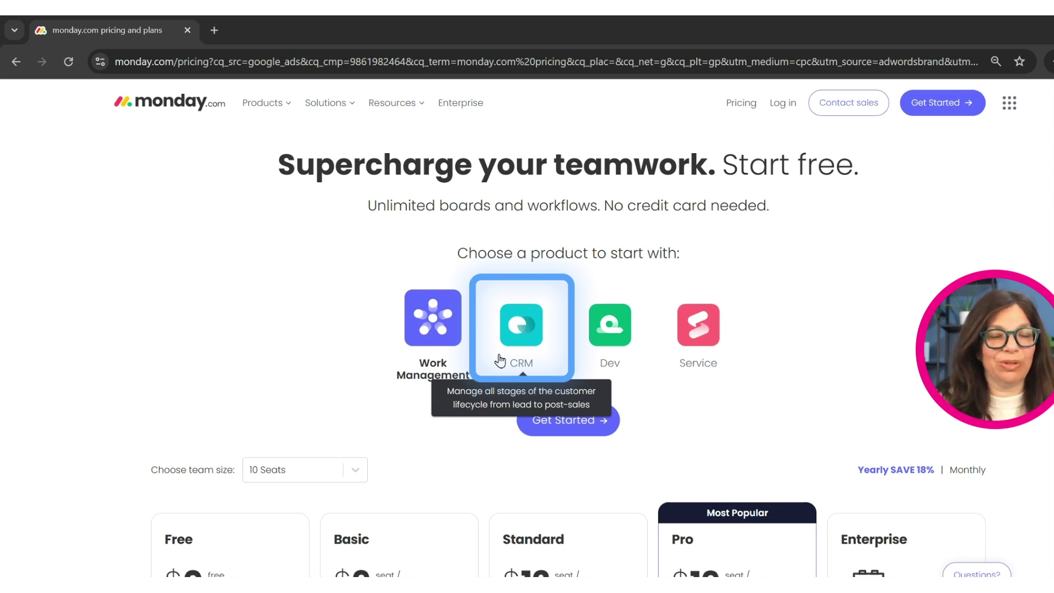
mouse_move(601, 340)
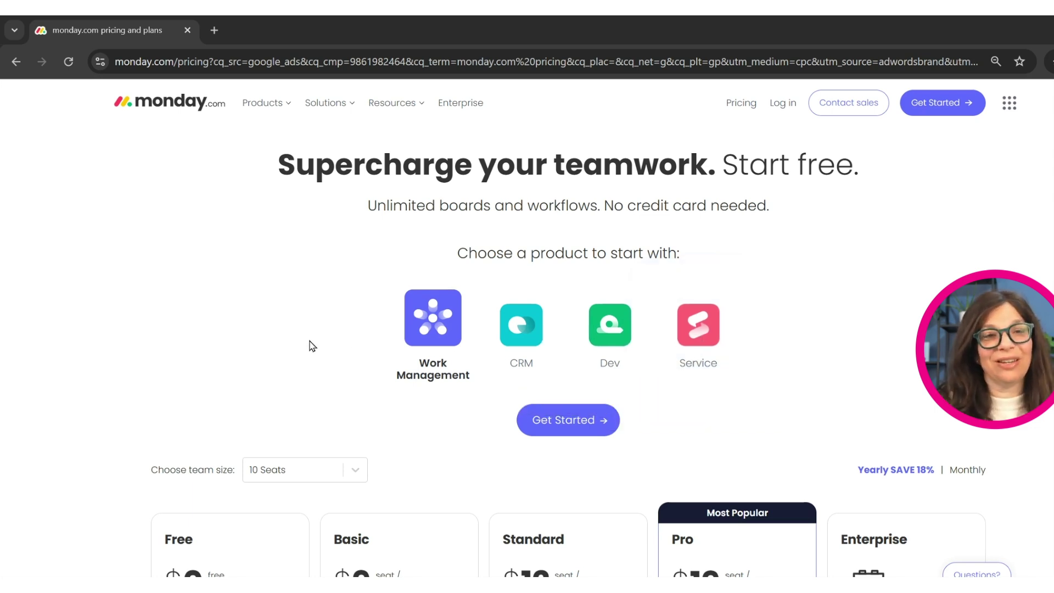
Step: Keep the team size at 10 Seats in the team-size dropdown
click(360, 471)
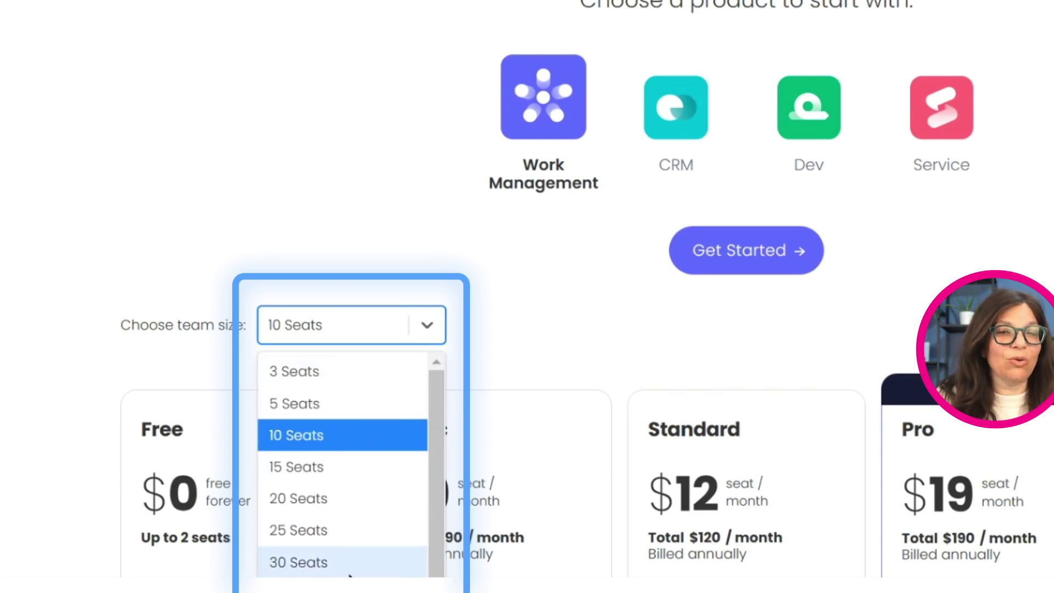
click(438, 200)
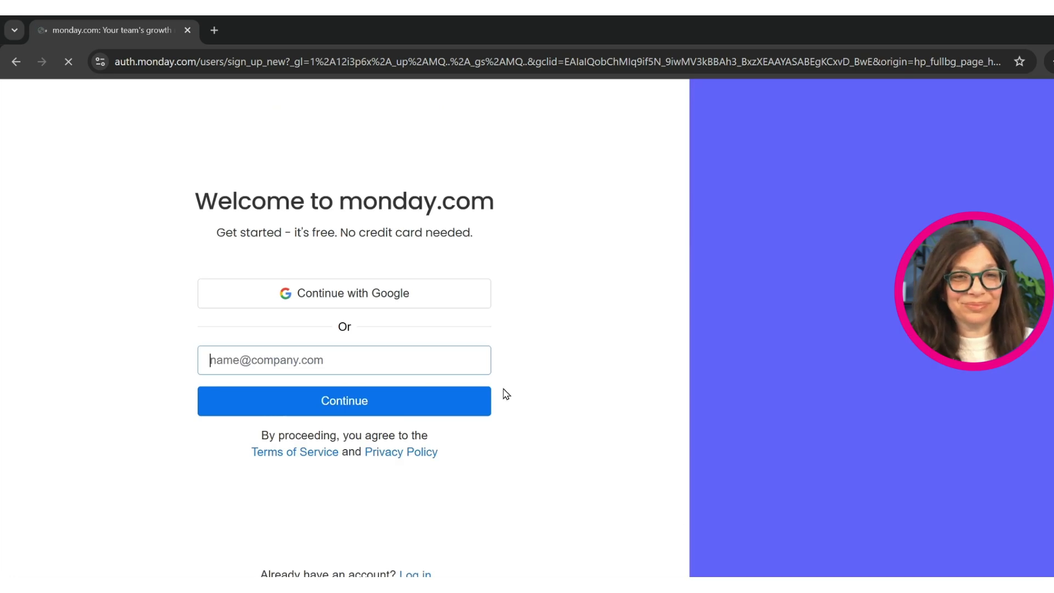
Step: Sign up with an email address, full name and password, naming the account 'SD test'
text(ann)
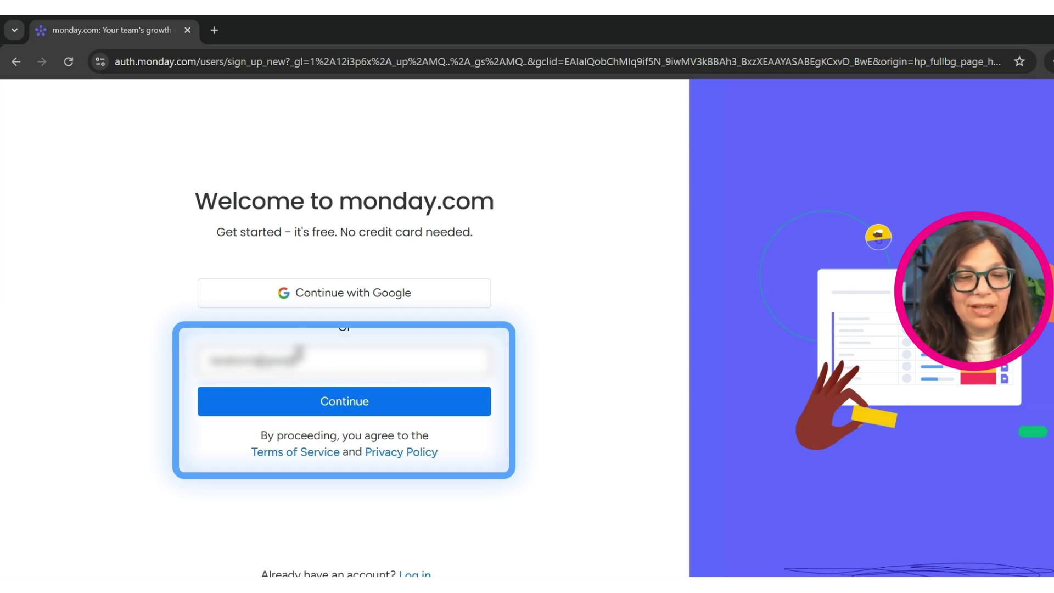
click(316, 405)
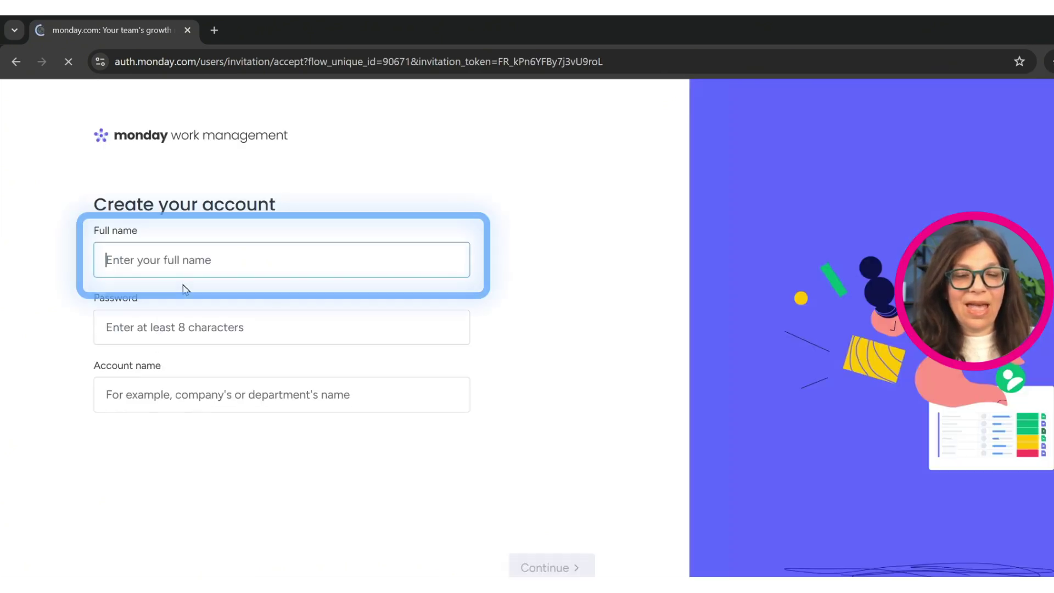
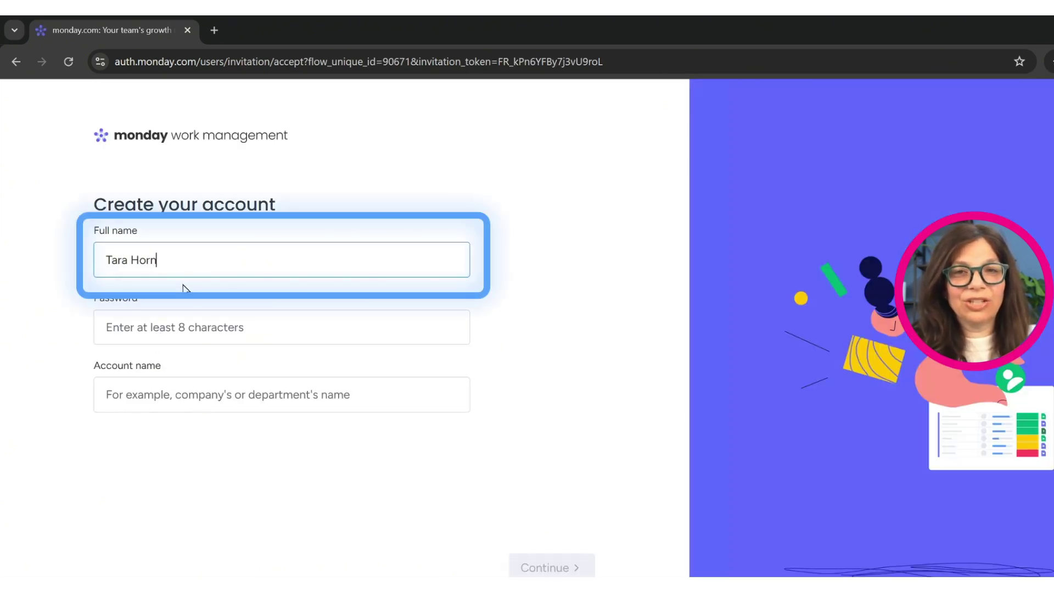
click(170, 330)
text(p)
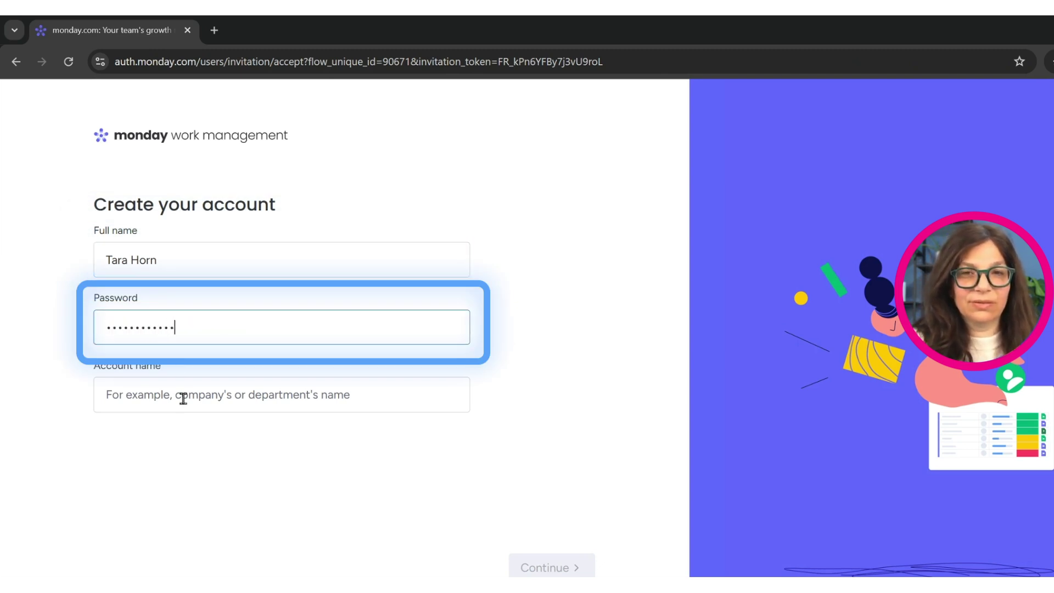
click(306, 391)
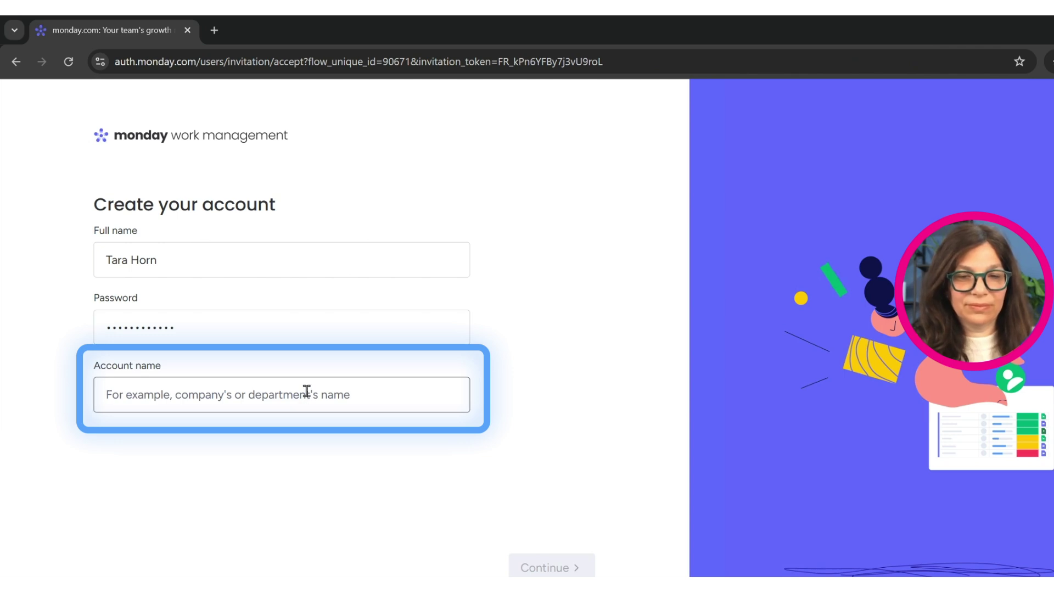
text(SD test)
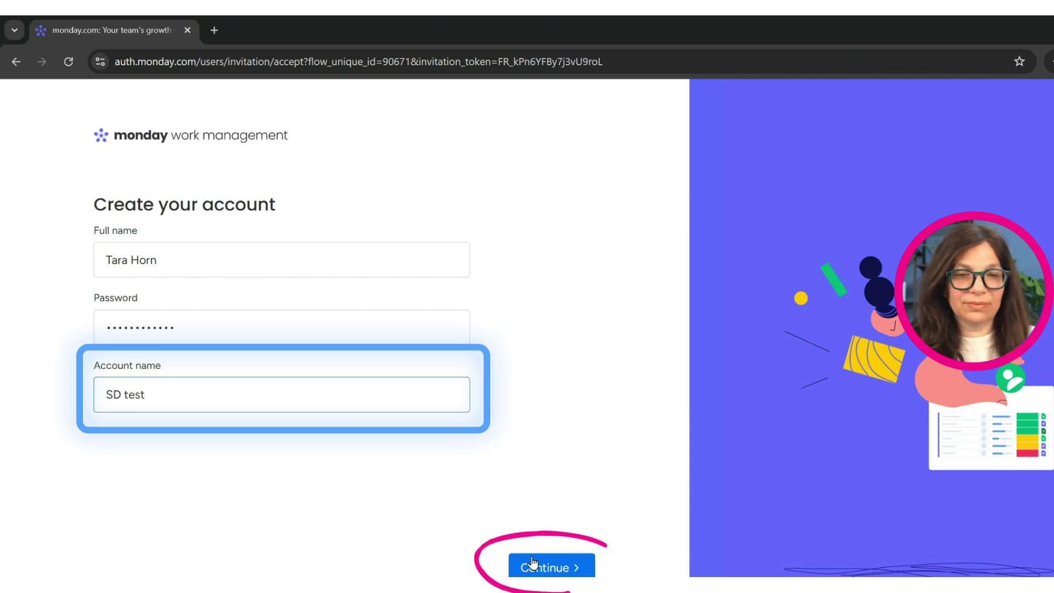
click(541, 567)
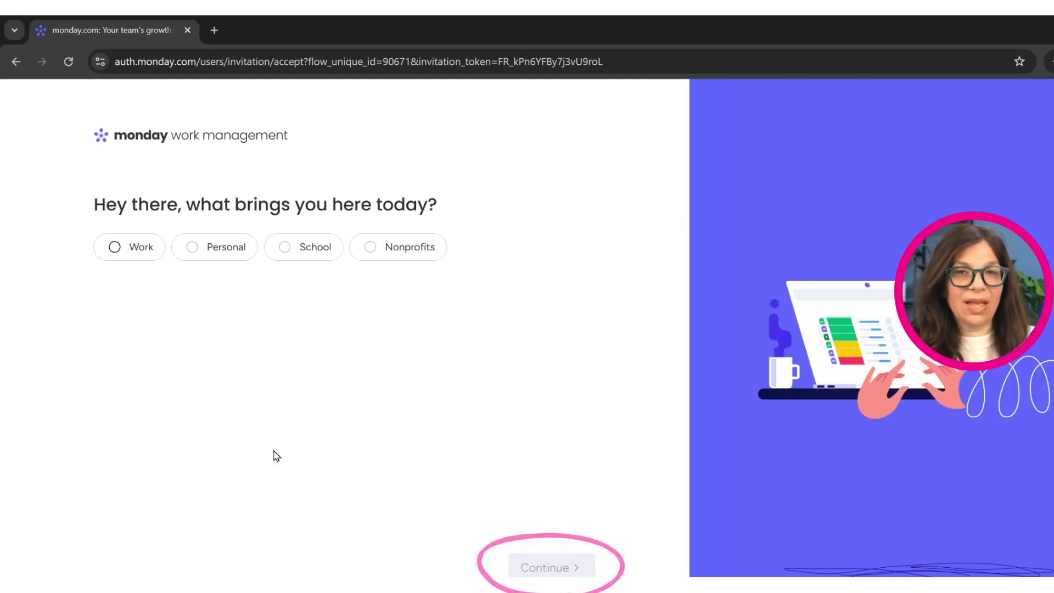
Step: Answer onboarding: work use, Business owner, 1-19 company, Operations, and Task management focus
click(130, 249)
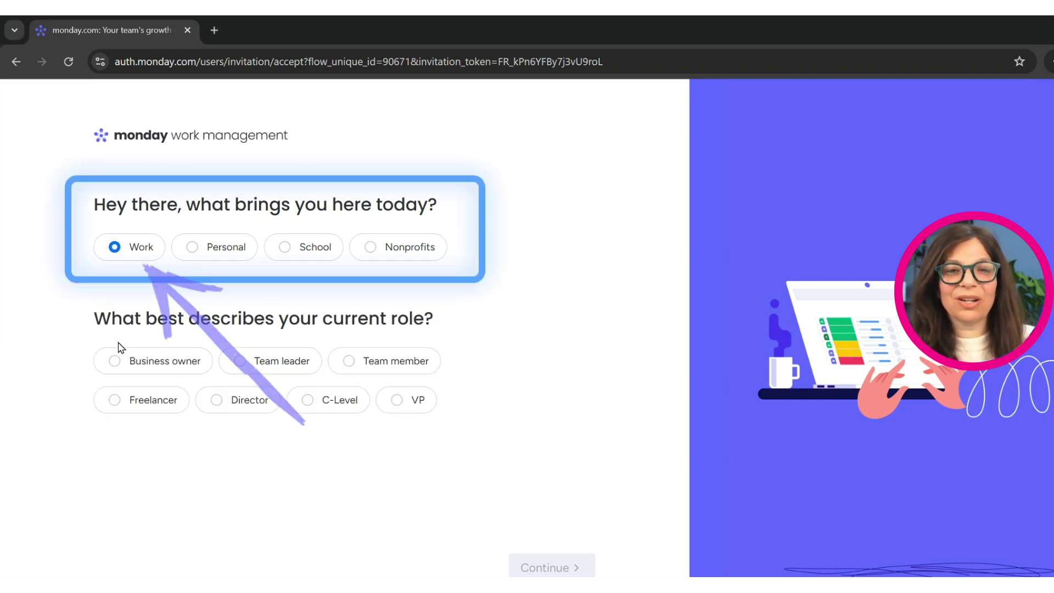
click(141, 365)
click(530, 569)
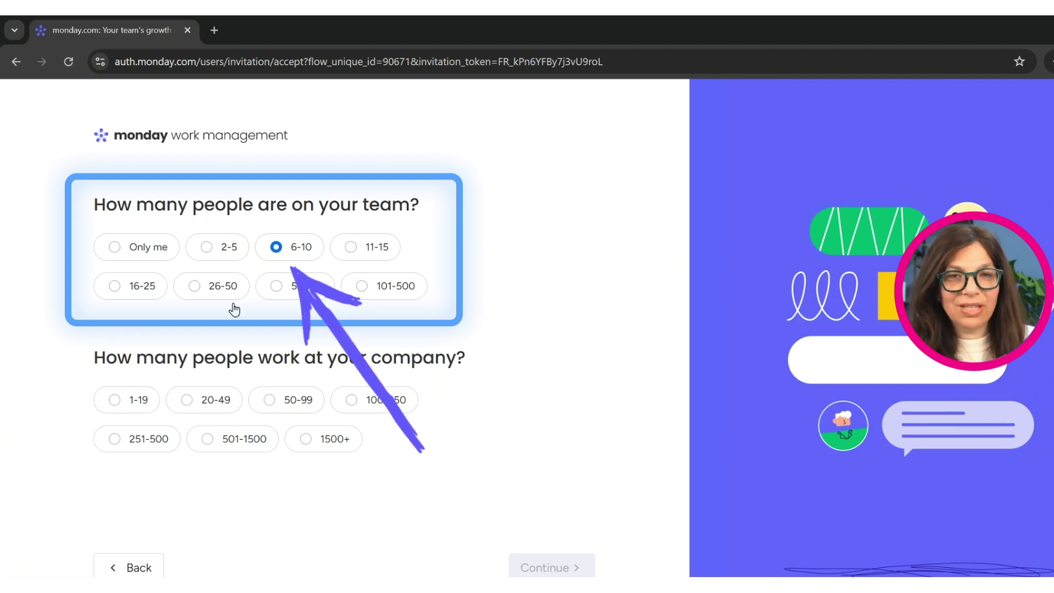
click(148, 401)
click(519, 568)
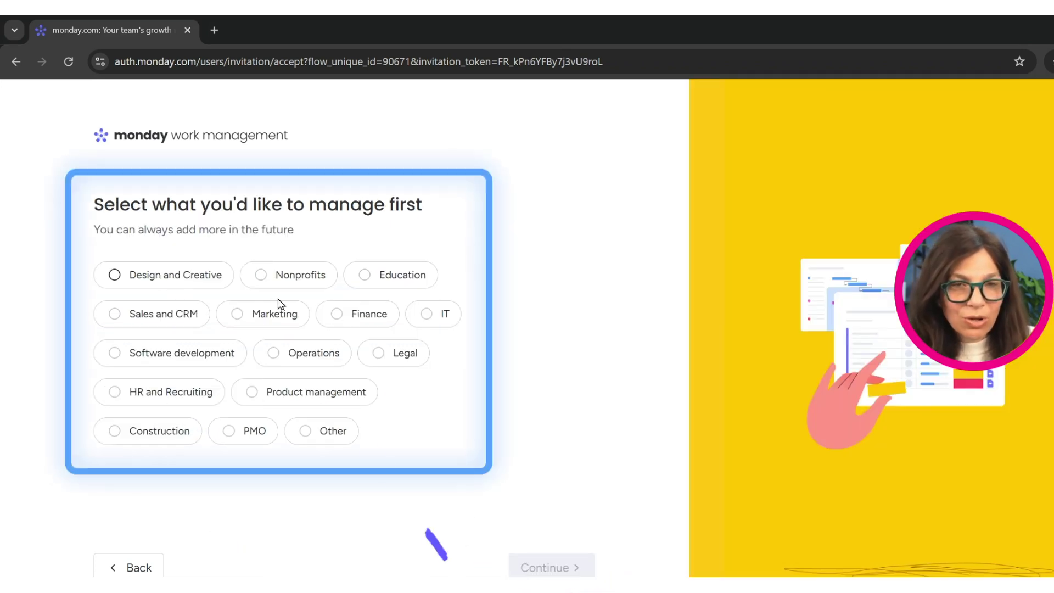
click(294, 357)
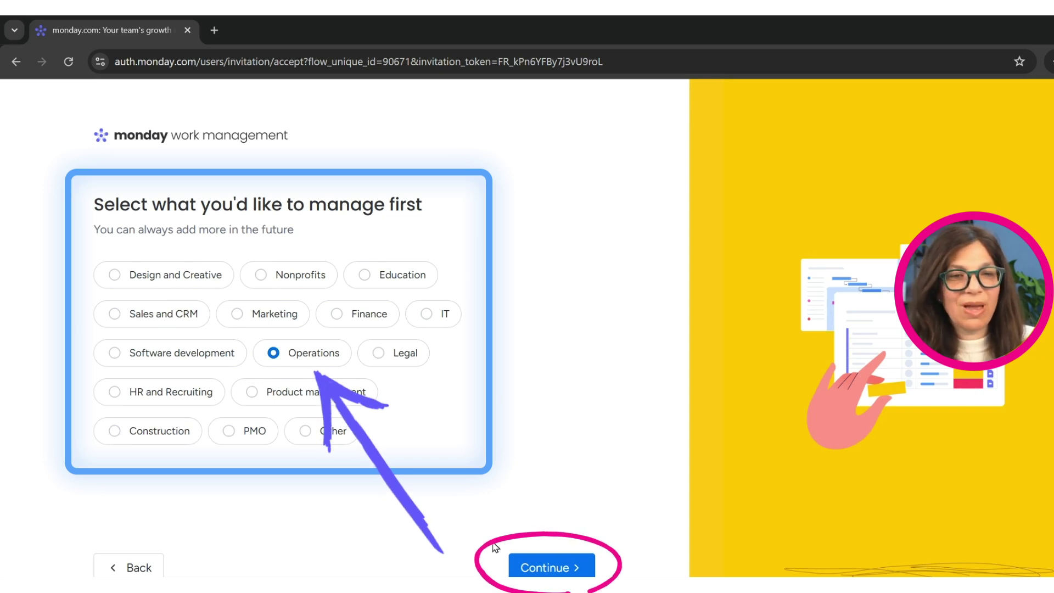
click(527, 571)
click(152, 278)
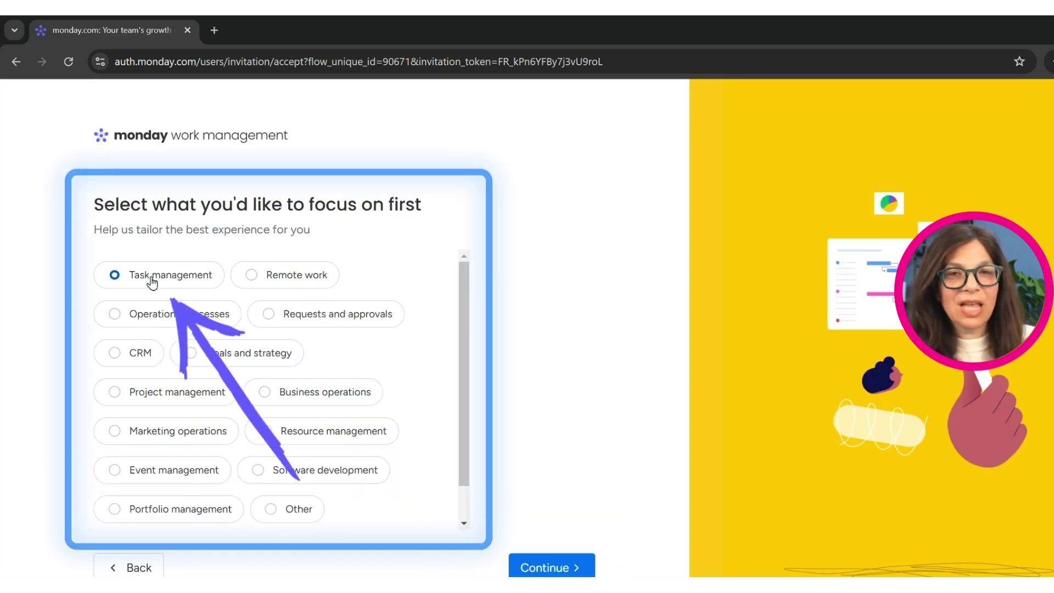
click(529, 567)
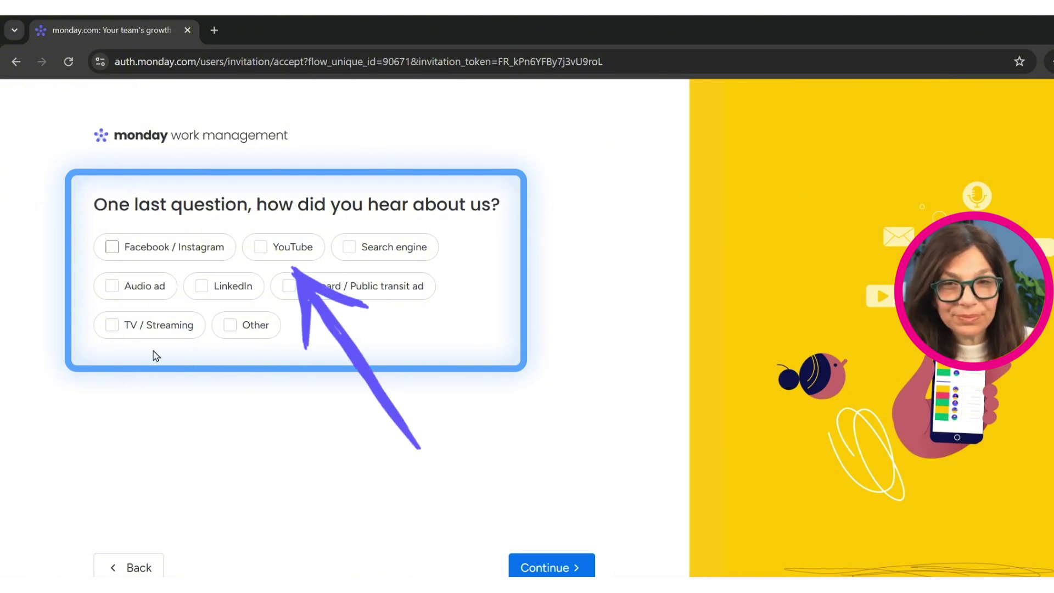
click(549, 567)
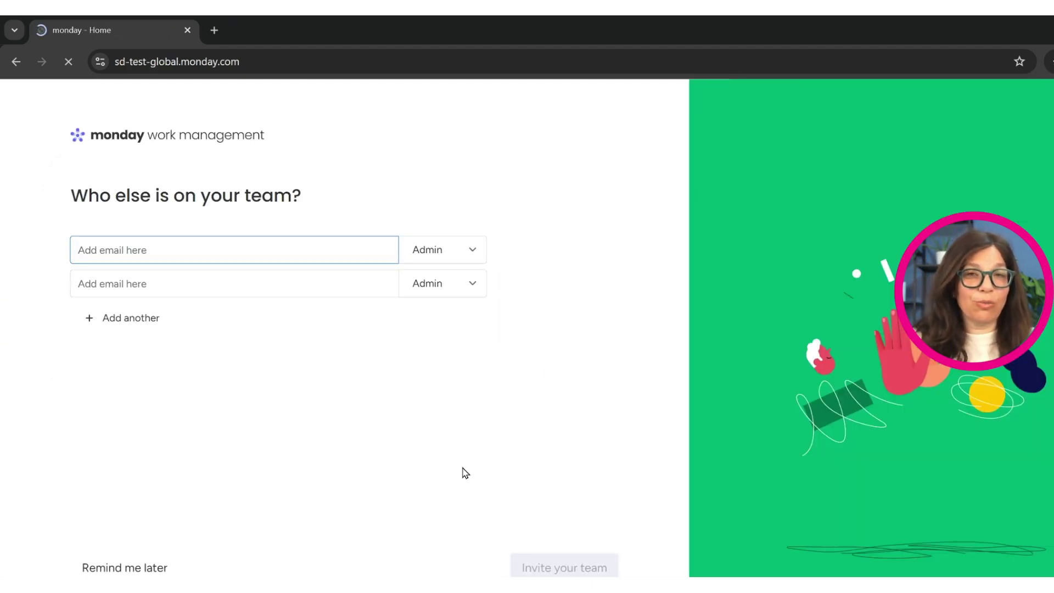
Step: Skip teammate invites and create 'Task Board' with Owner, Status and Due date columns in Table view
click(160, 568)
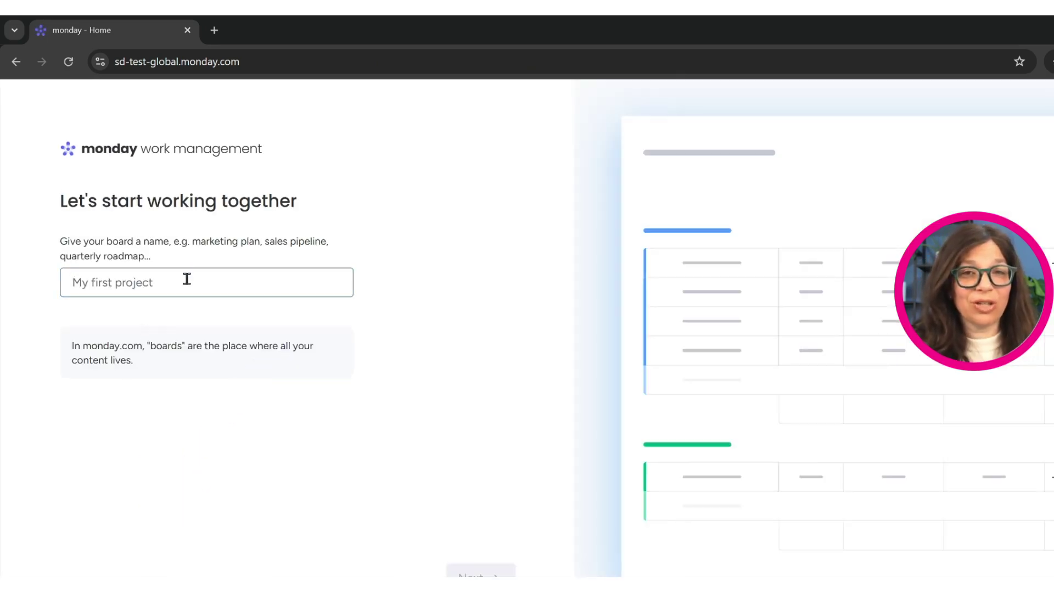
text(Task Board)
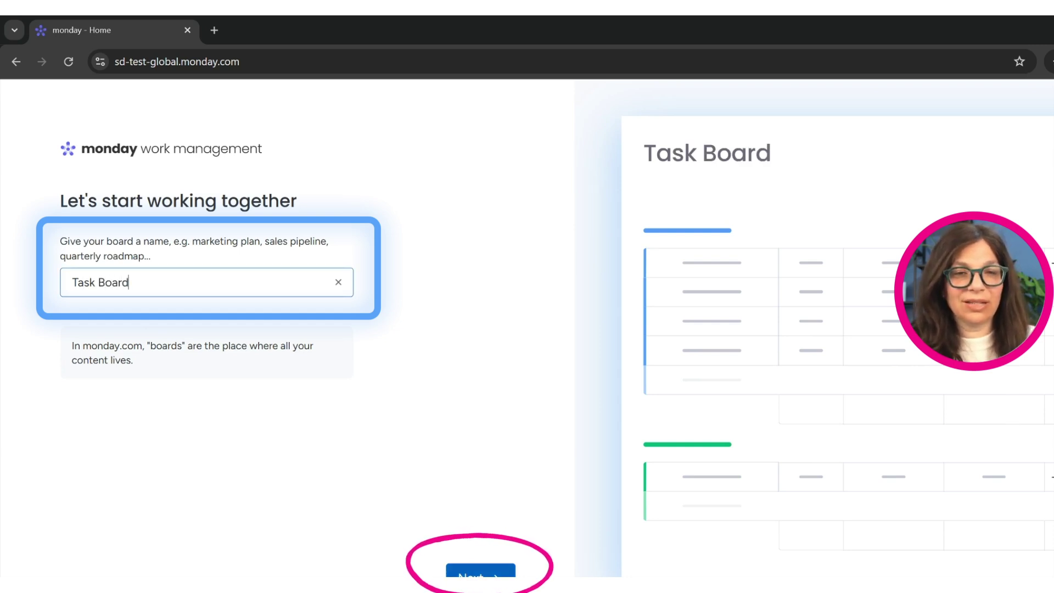
click(480, 571)
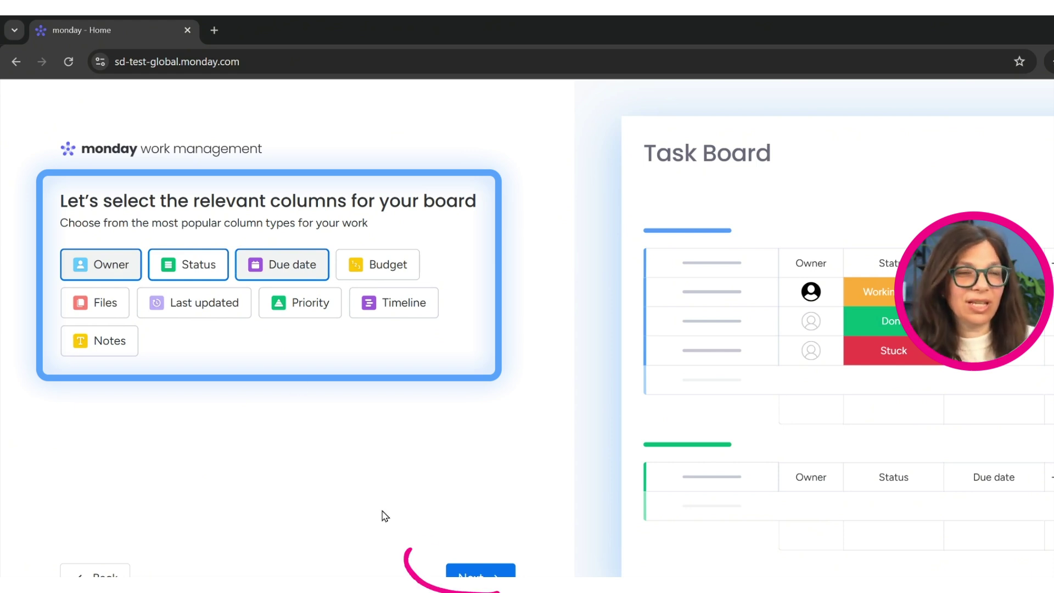
click(478, 572)
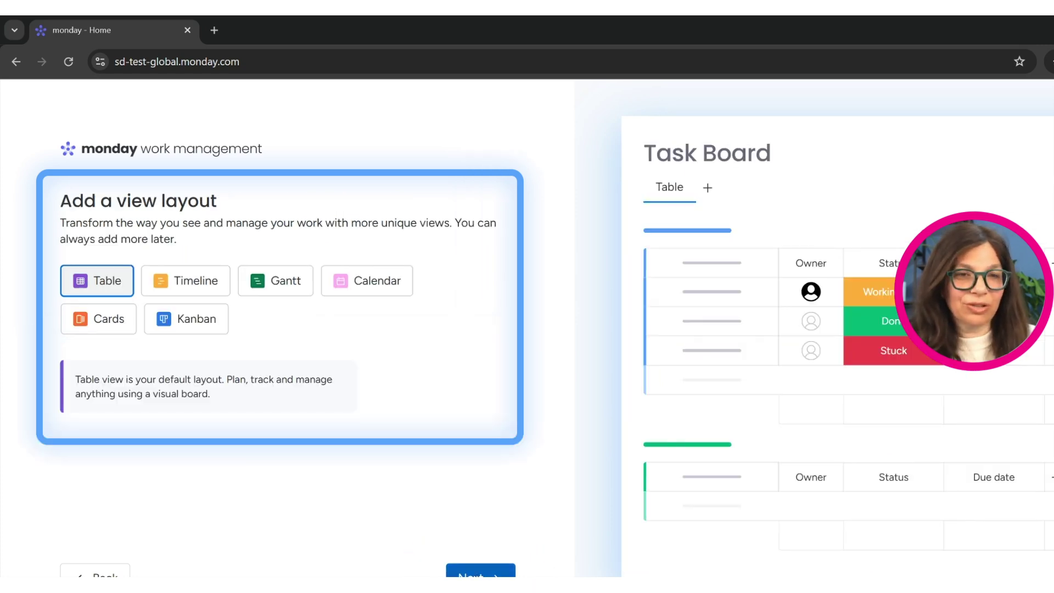
click(480, 572)
click(482, 571)
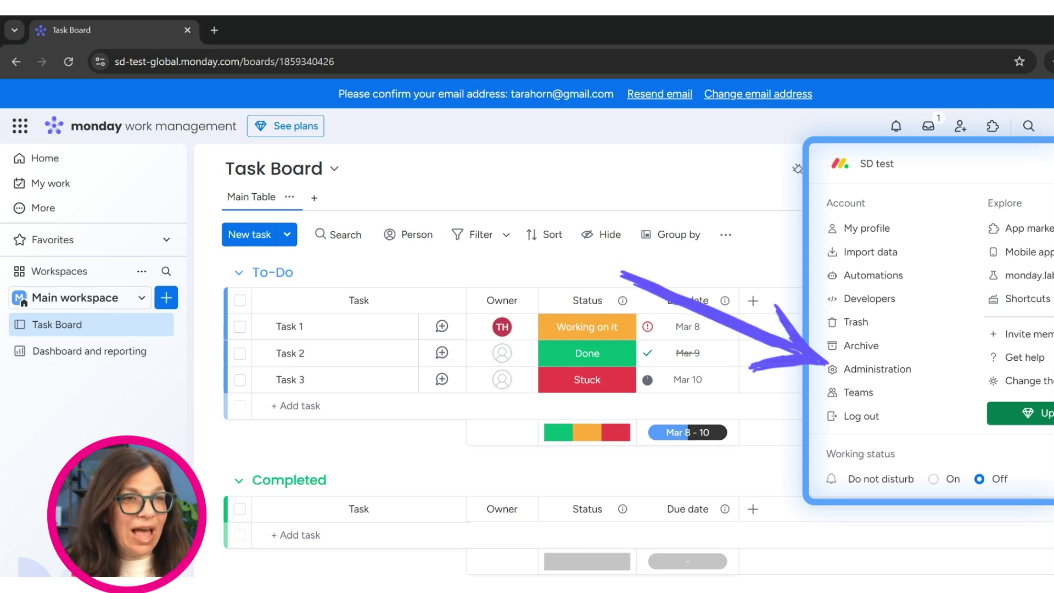
Step: Look over the administration settings and your personal profile, then return to the Task Board
click(898, 374)
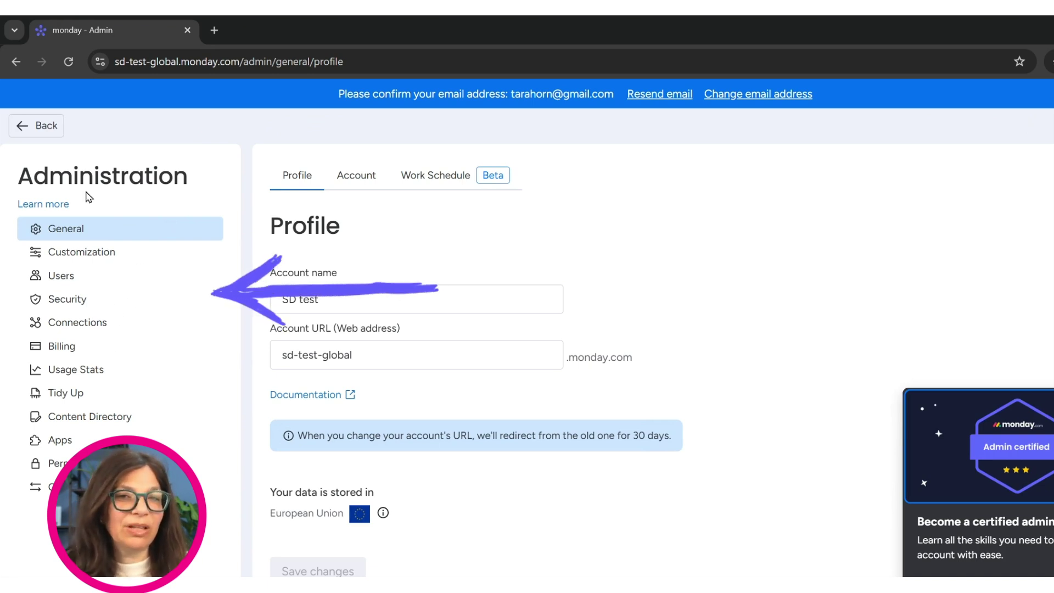
click(32, 126)
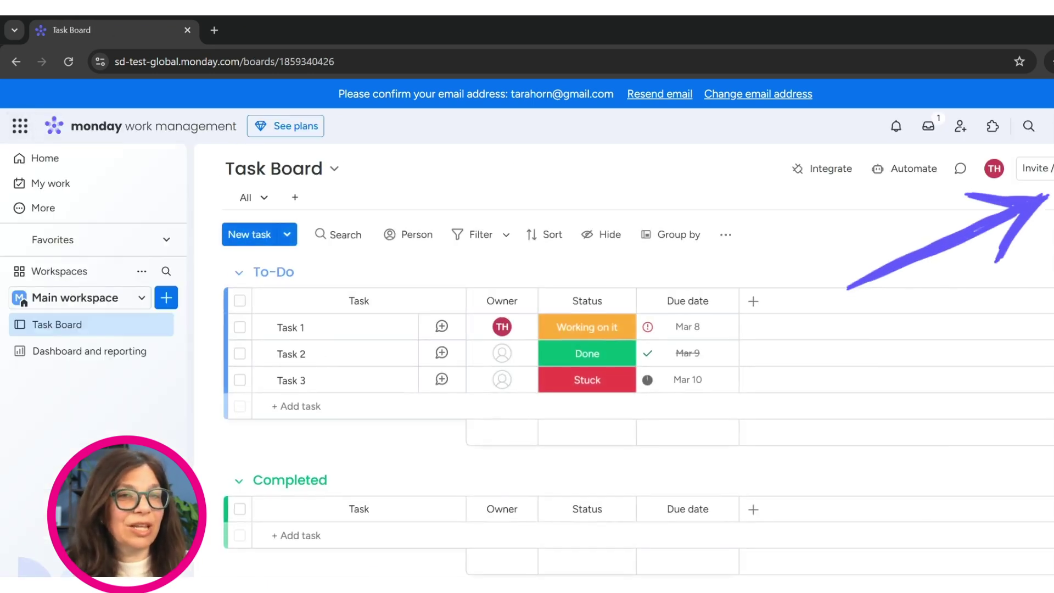
click(1051, 126)
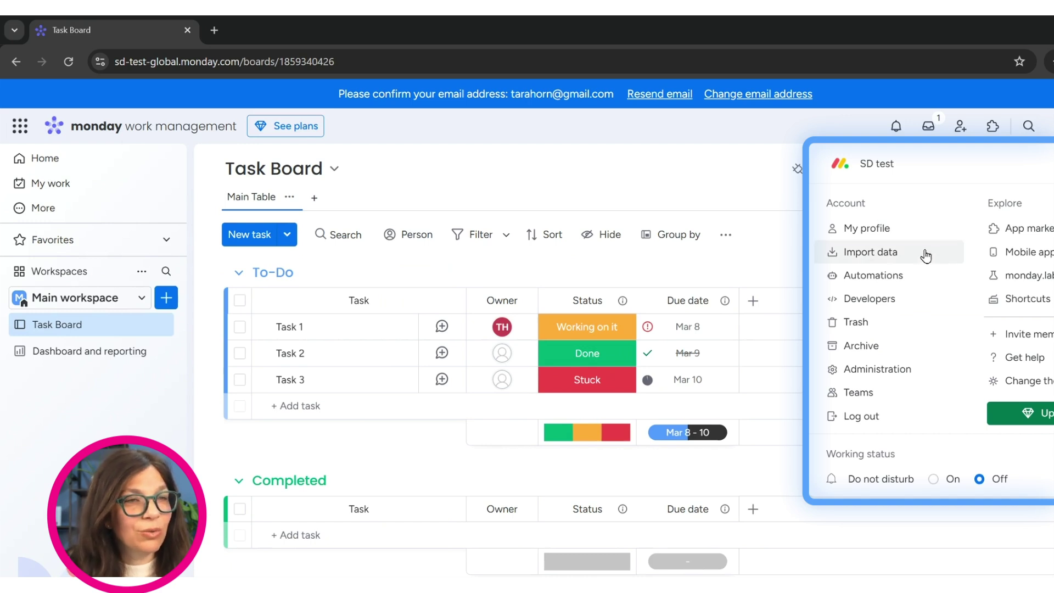
click(878, 229)
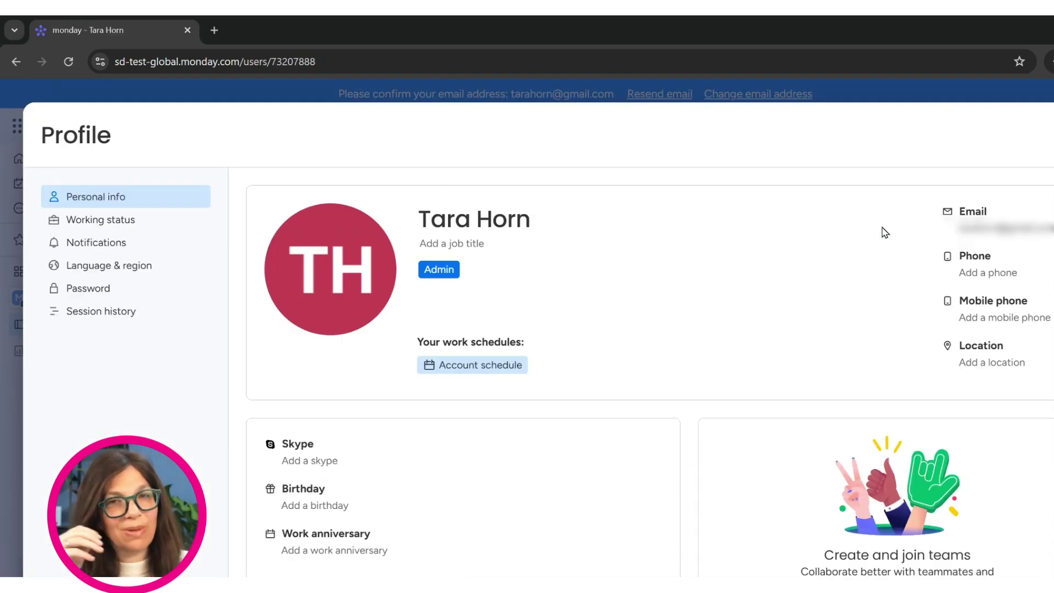
key(Escape)
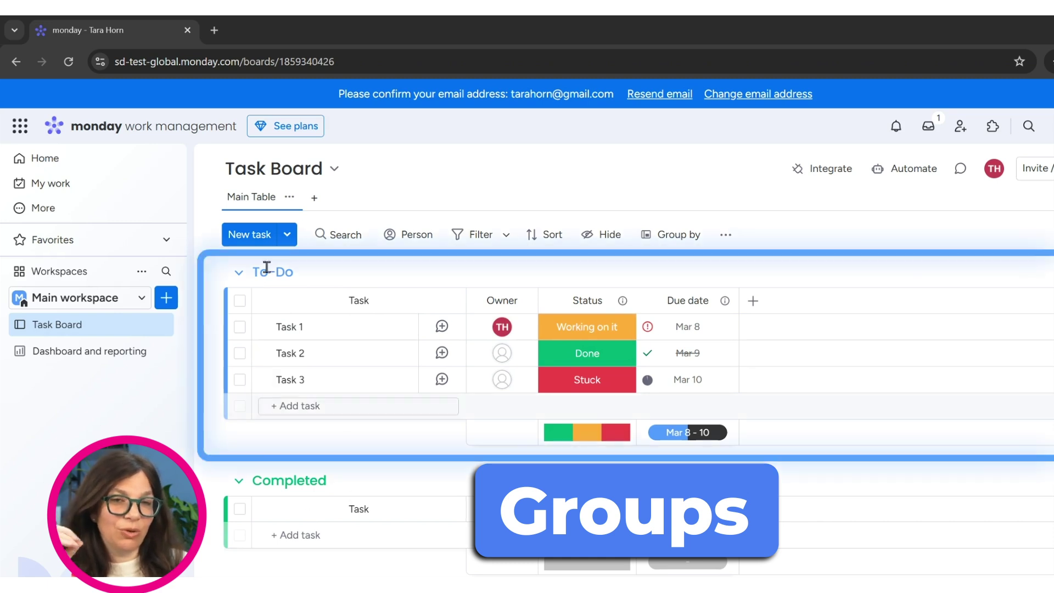
Step: Rename the To-Do group to 'Open Tasks', colour it pink, and expand Task 1's subitems
click(323, 272)
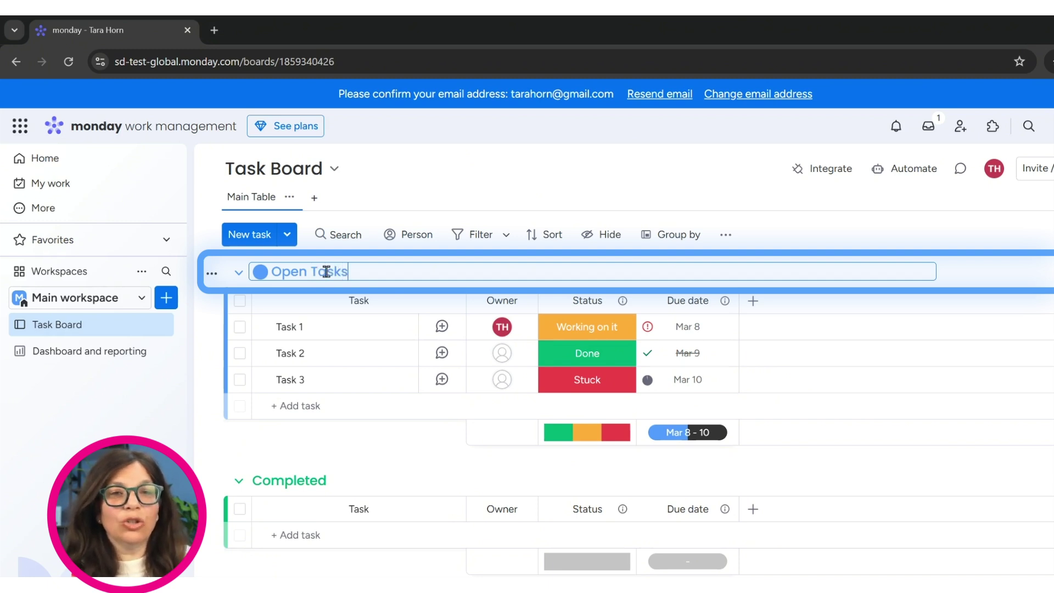
click(264, 274)
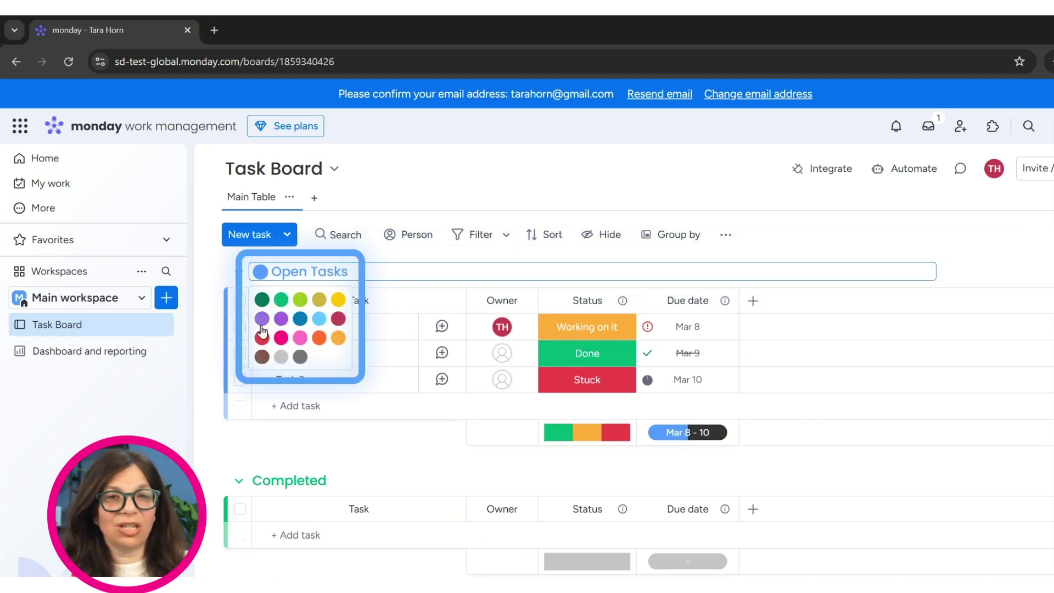
click(280, 338)
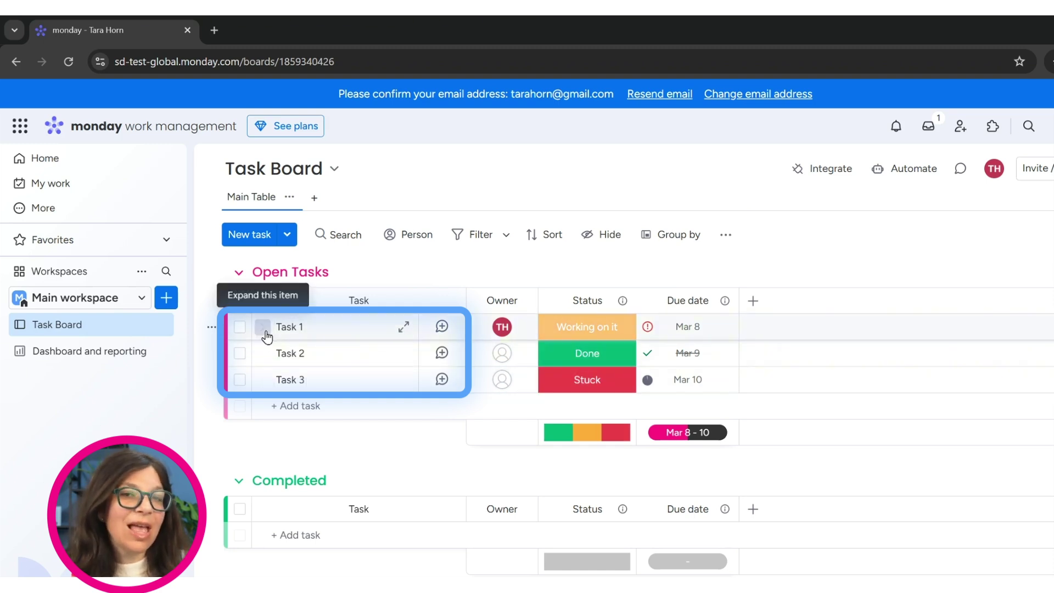
click(263, 328)
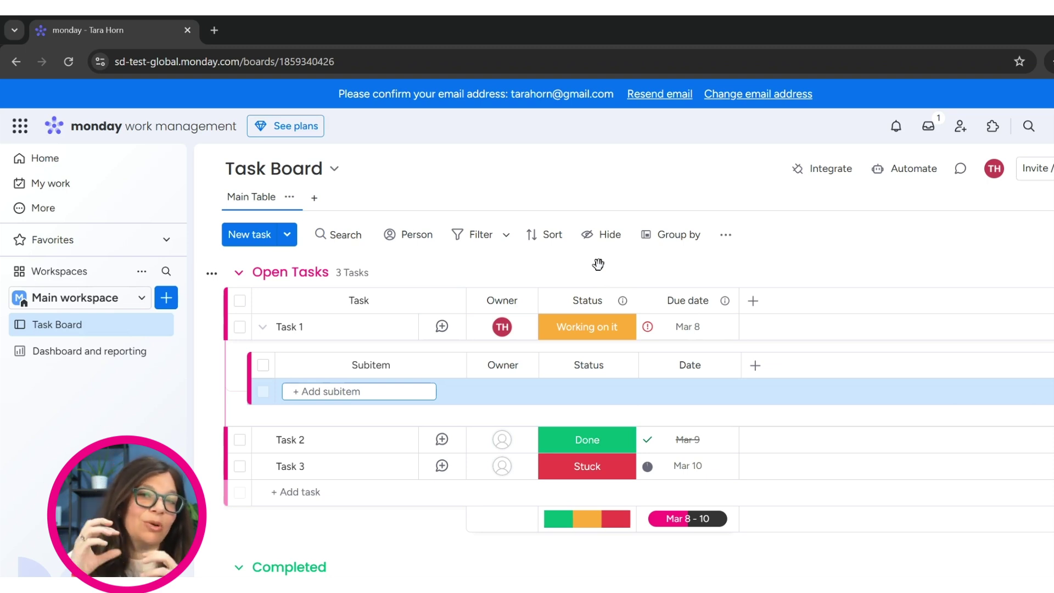
click(829, 280)
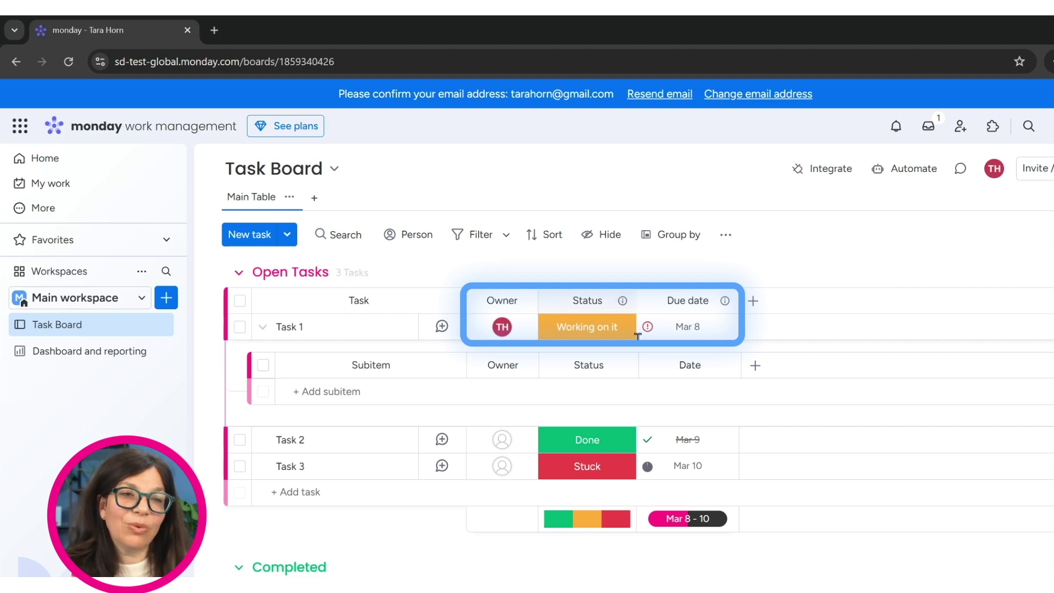
click(752, 301)
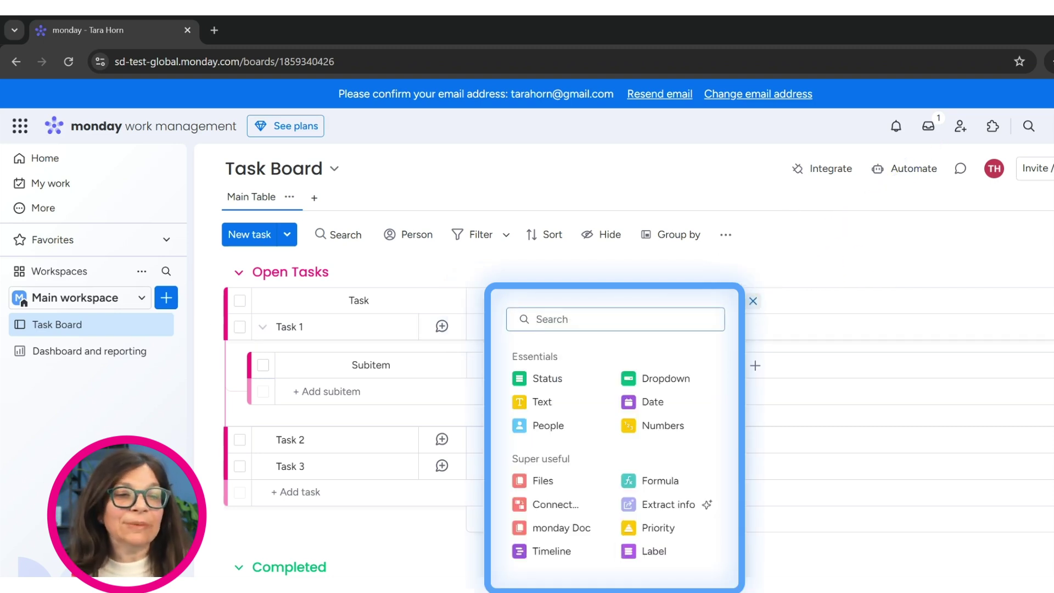
click(658, 568)
scroll(494, 324, down, 15)
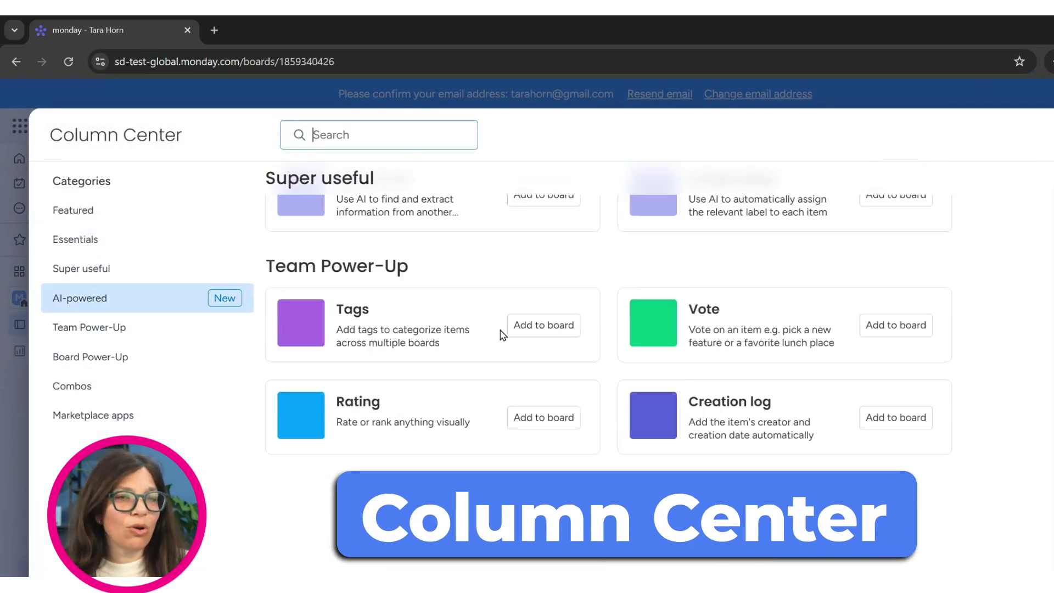
scroll(499, 340, up, 10)
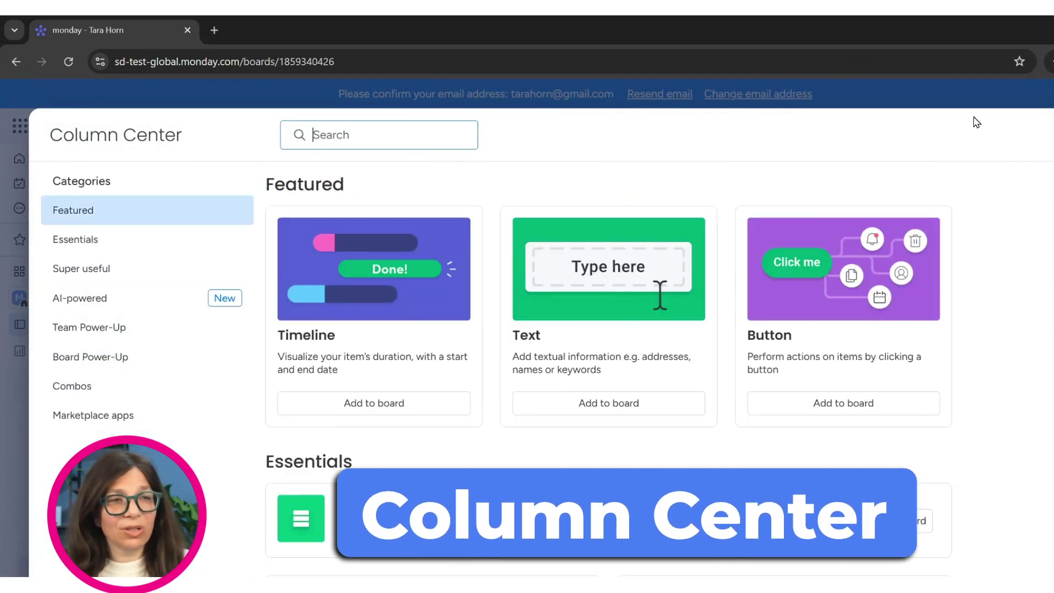
key(Escape)
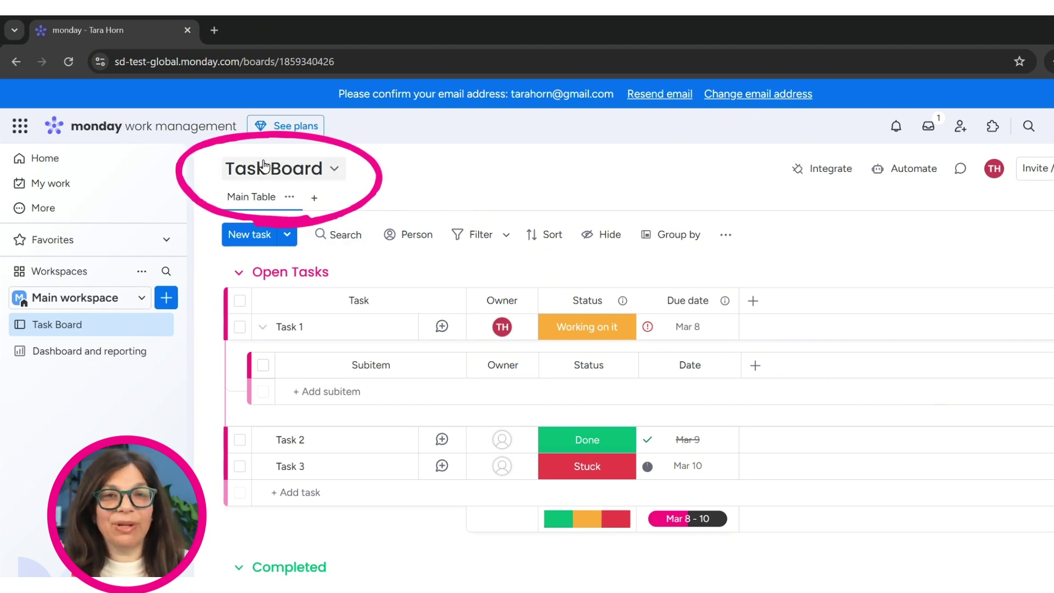
Step: Add a Chart view of tasks by status plus an enlarged Battery widget, then return to Main Table
click(314, 201)
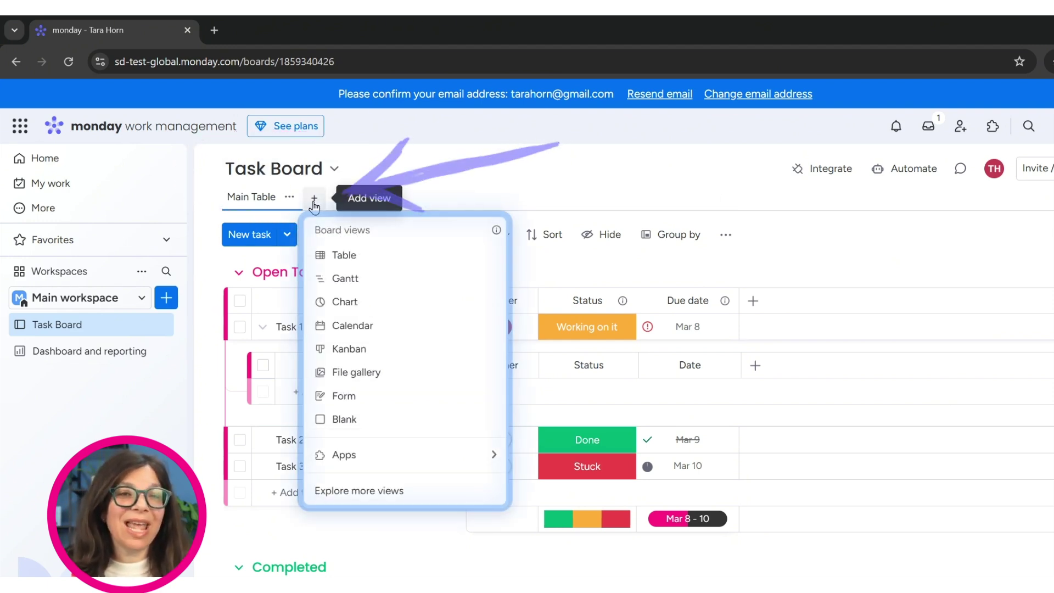
key(Escape)
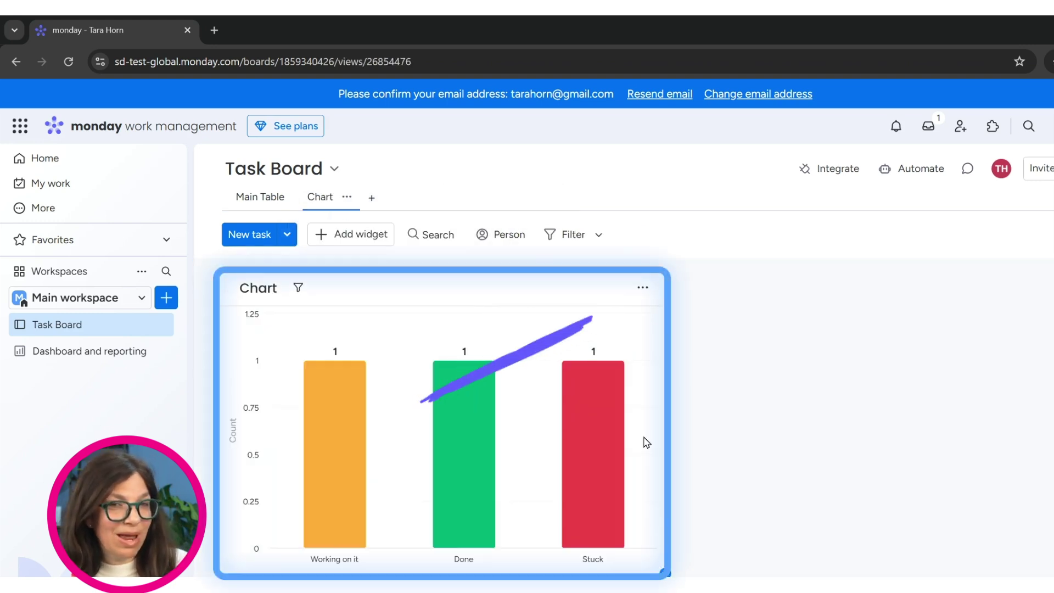
click(643, 287)
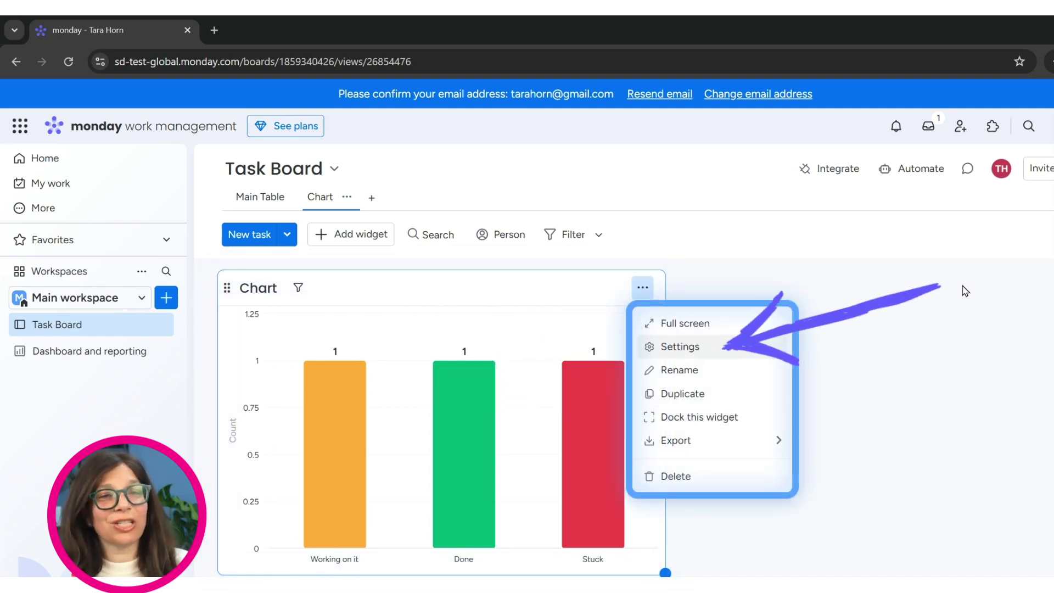
click(351, 233)
scroll(344, 240, down, 1)
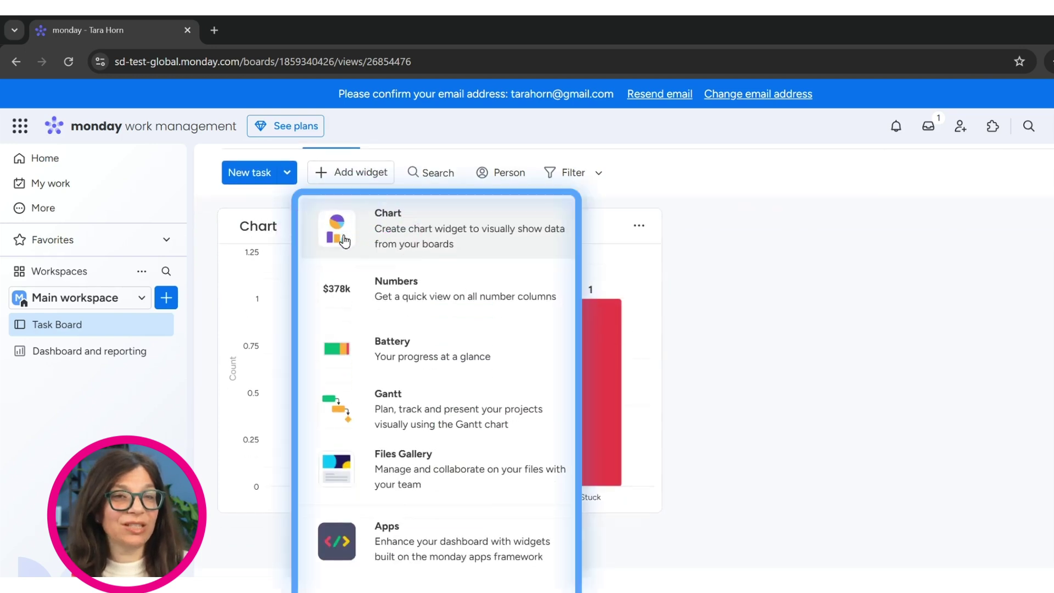
click(363, 350)
scroll(845, 398, down, 1)
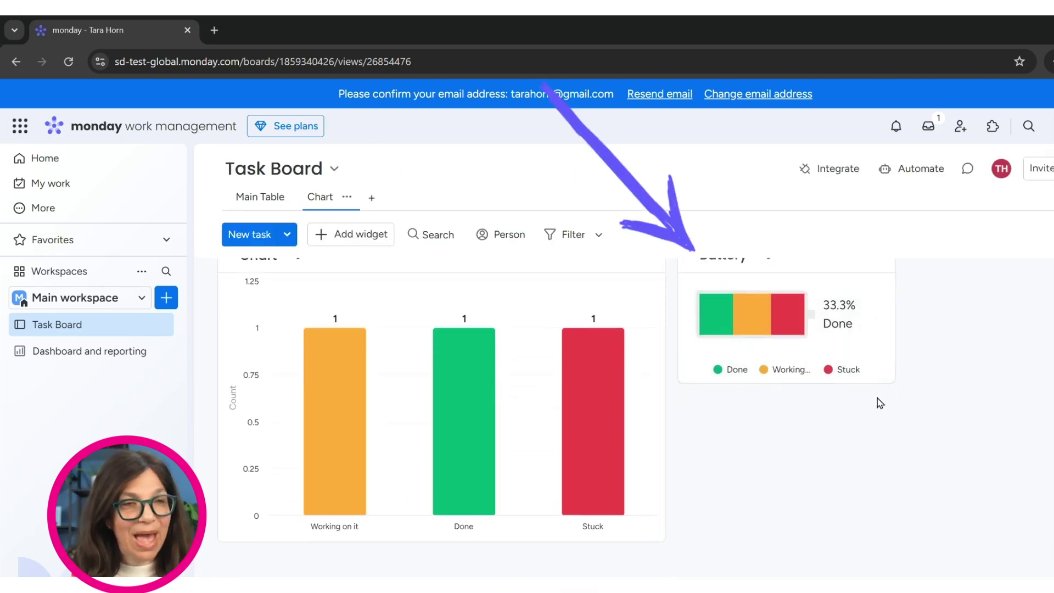
drag(894, 383, 990, 514)
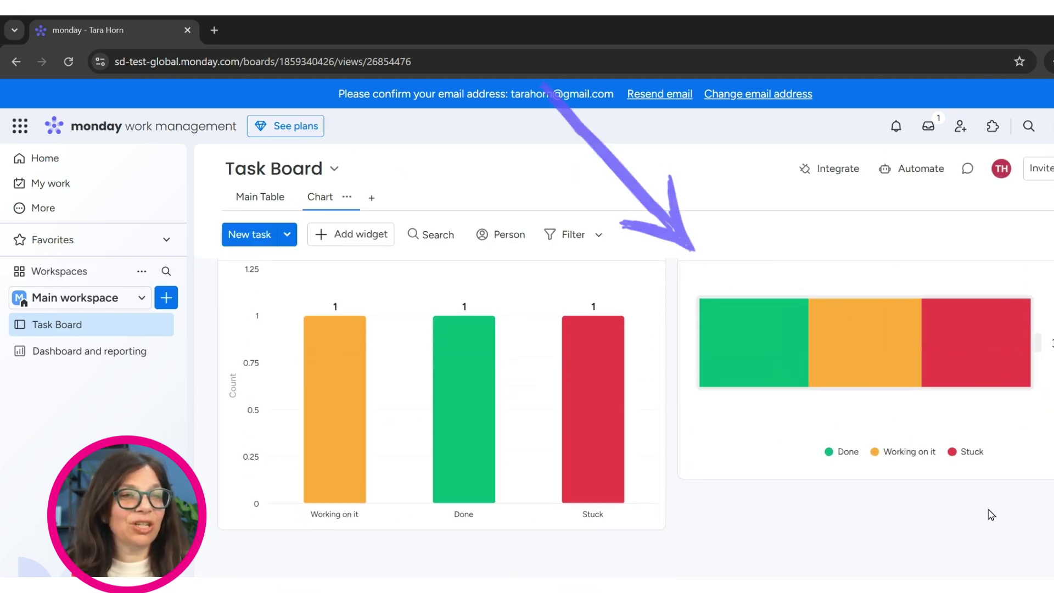
click(255, 200)
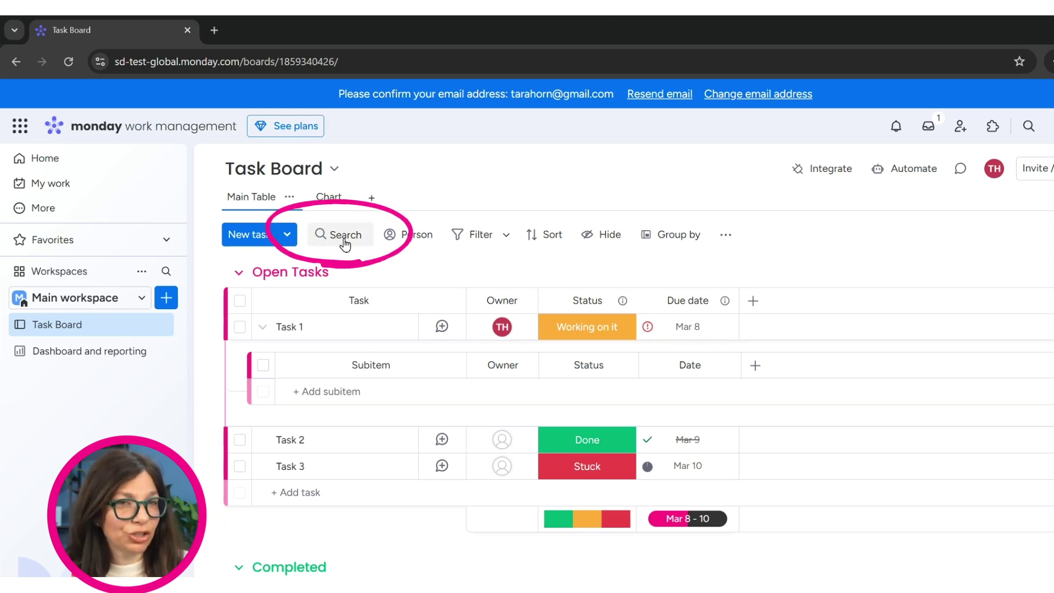
Step: Filter the table to the Open Tasks group and save it as a new view
click(507, 236)
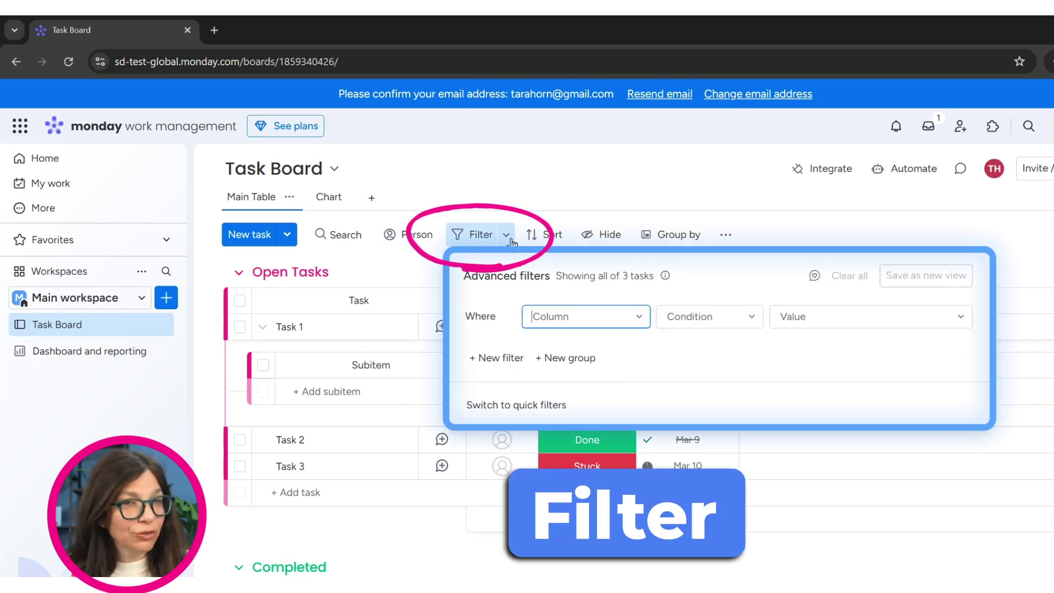
click(640, 318)
click(574, 378)
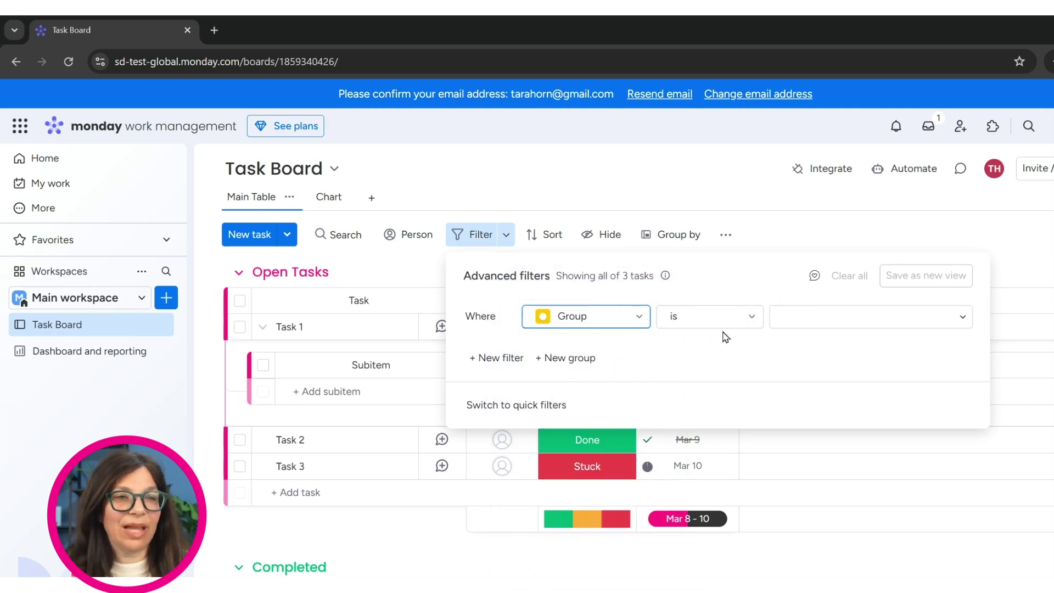
click(804, 313)
click(832, 375)
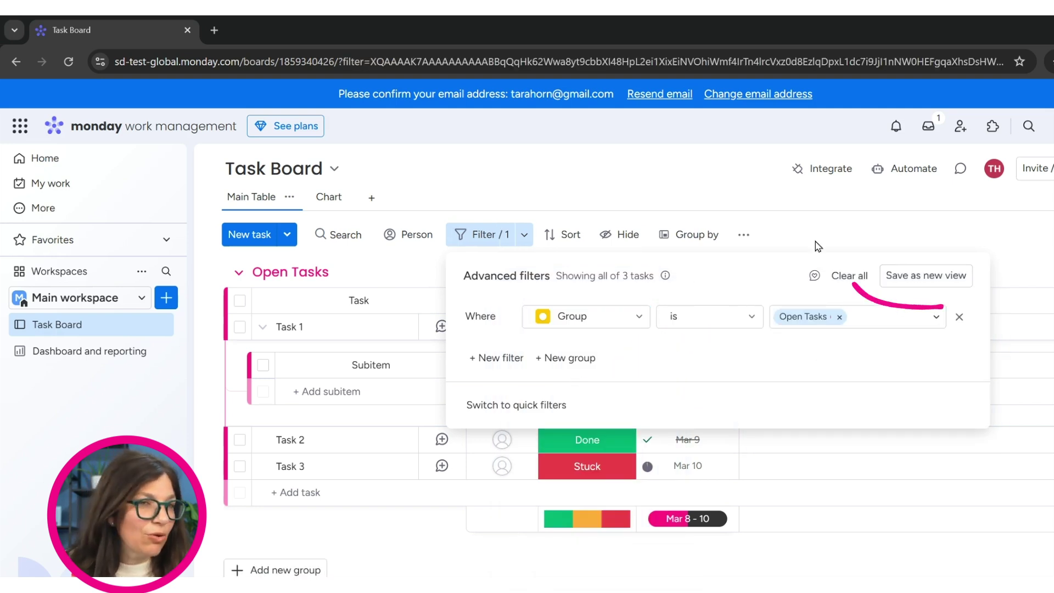
click(920, 273)
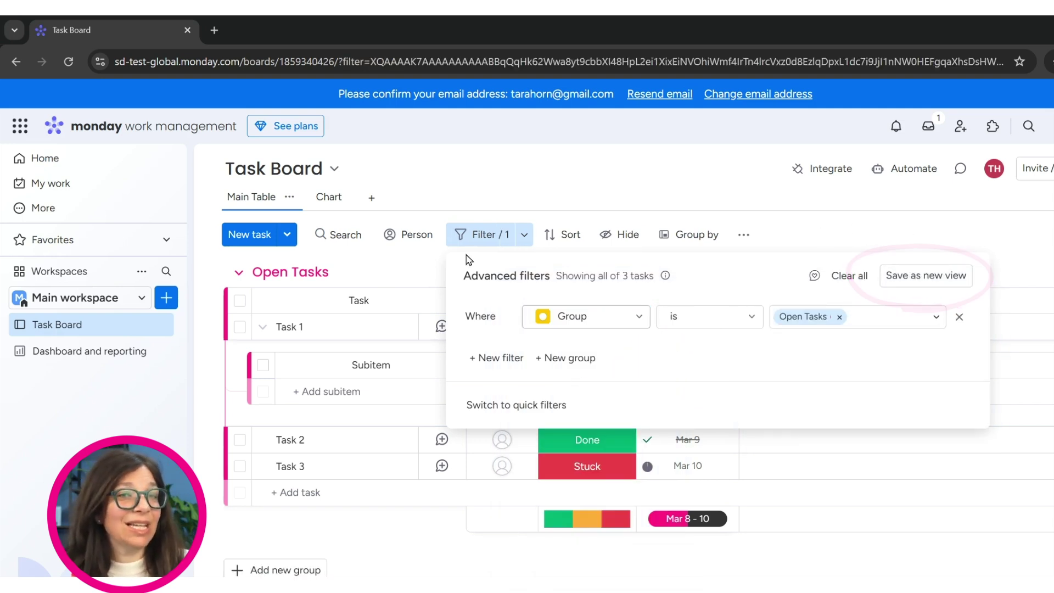
Step: Reopen the filter for the new view, switch to quick filters, and close the panel
click(585, 191)
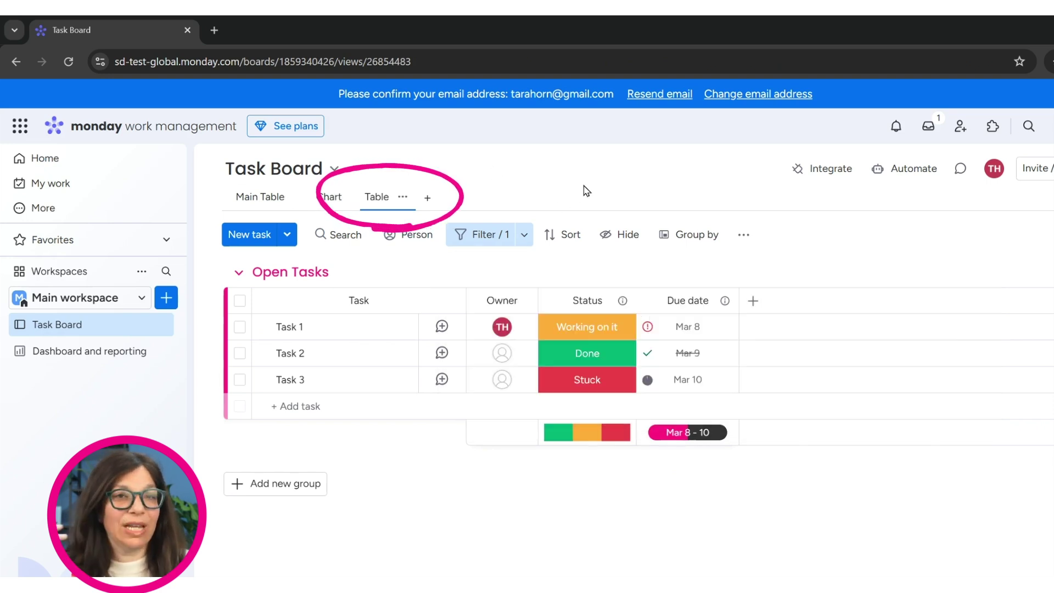
click(524, 236)
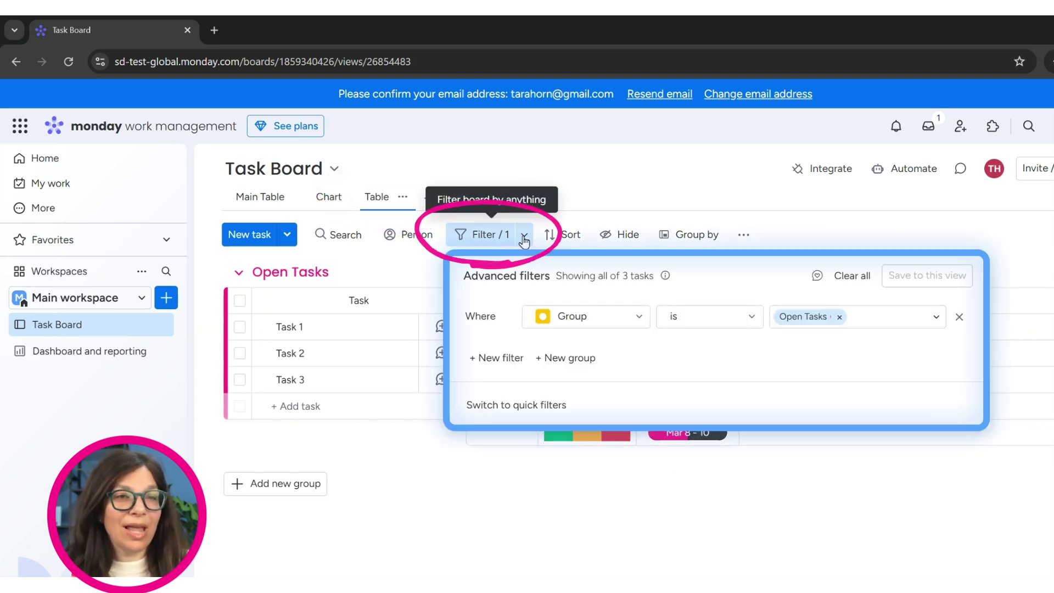
click(477, 413)
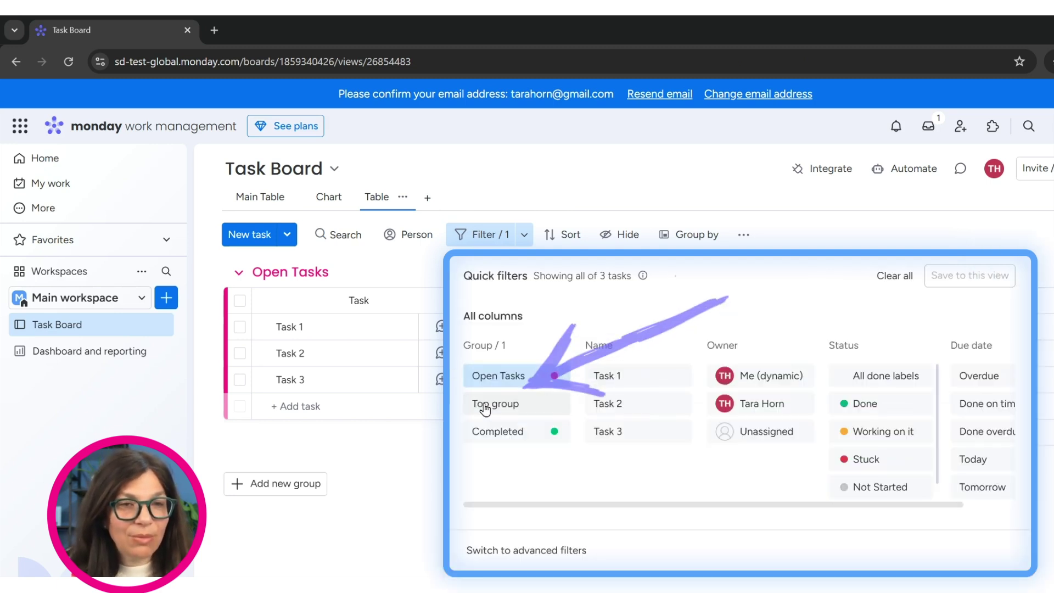
click(805, 246)
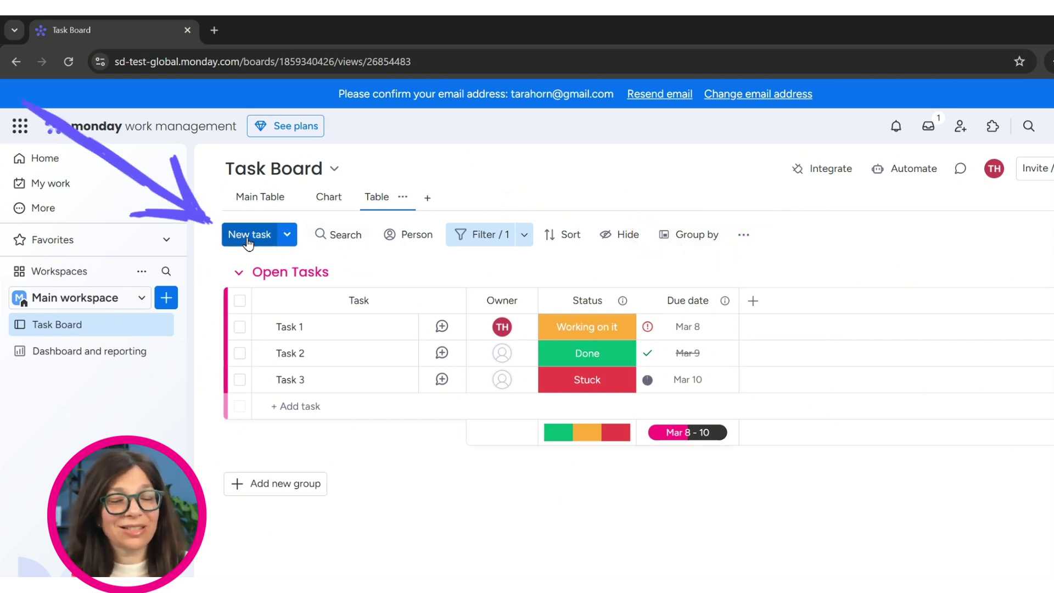
Step: On Task 1, post an update tagging a board member and asking 'what do you think?'
click(442, 327)
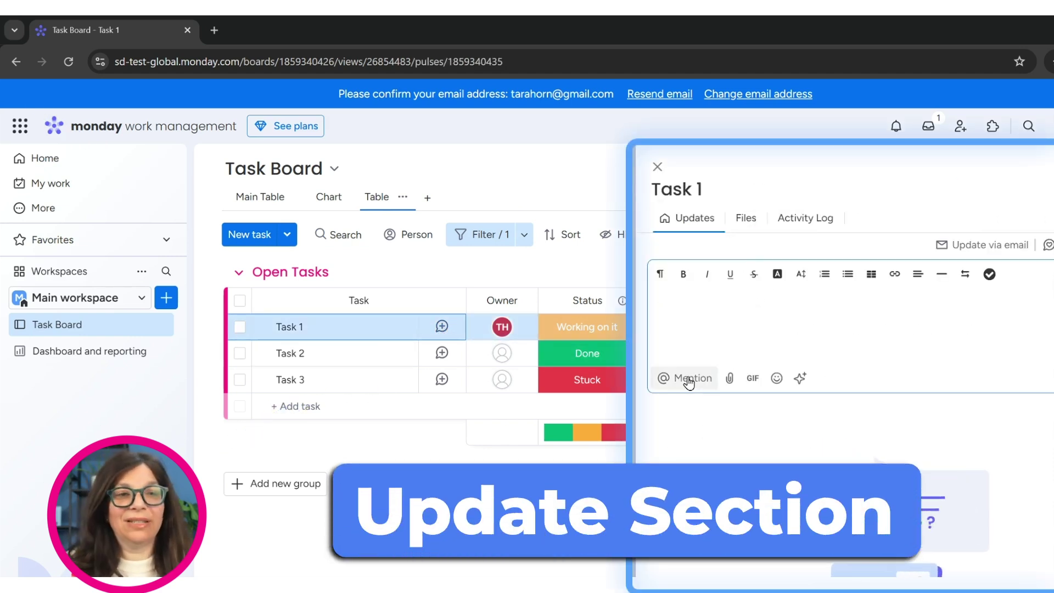
click(688, 380)
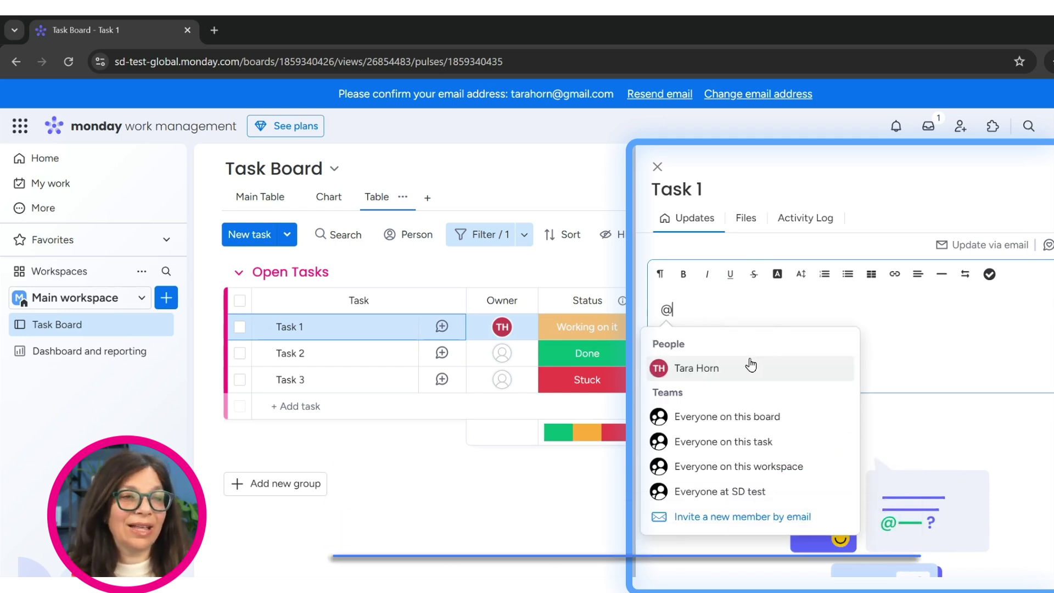
click(712, 369)
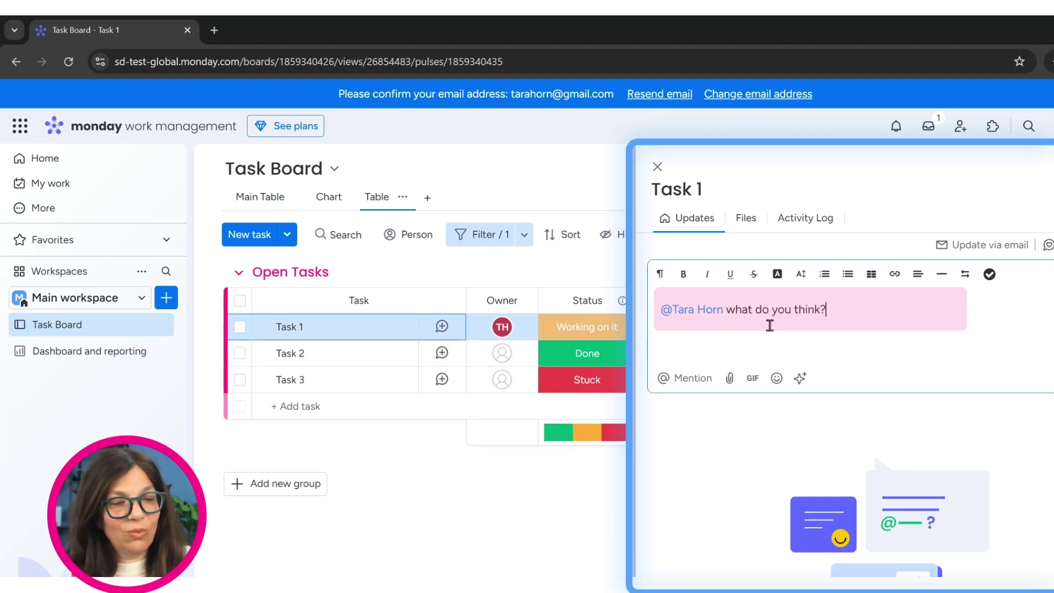
key(Return)
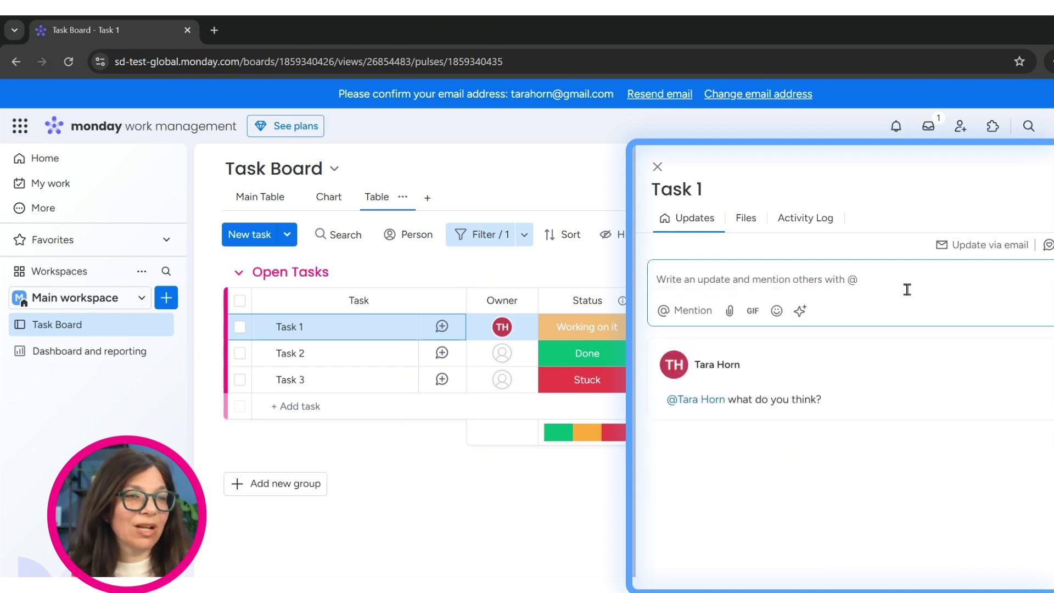
click(657, 166)
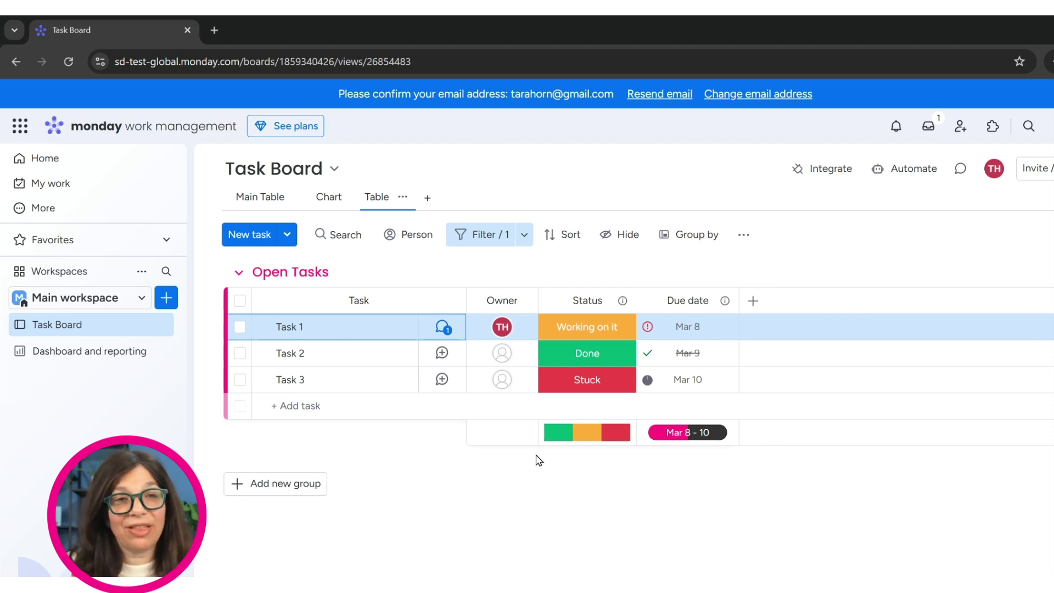
click(826, 179)
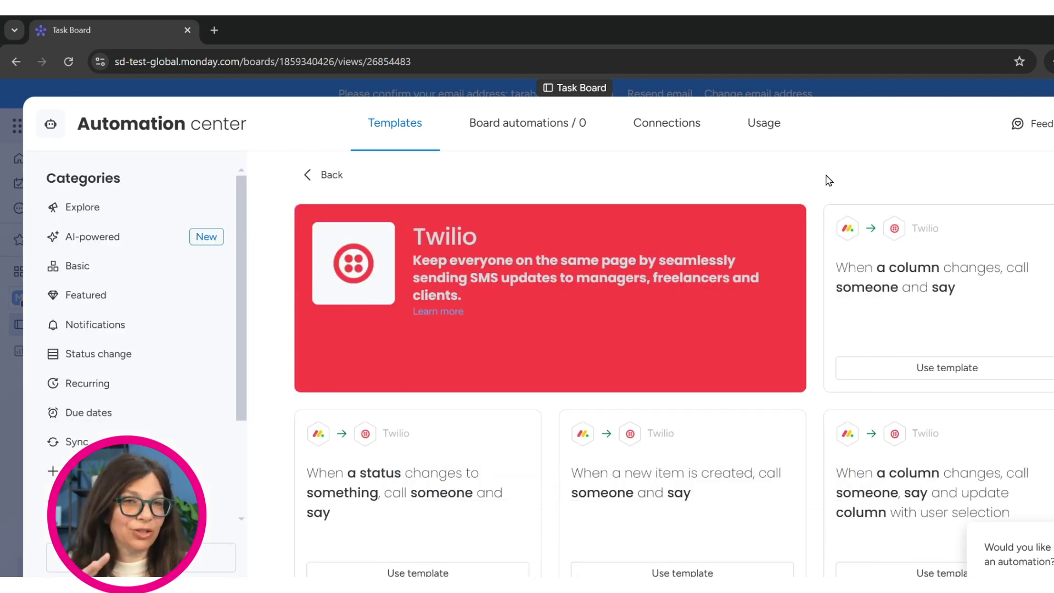
click(310, 183)
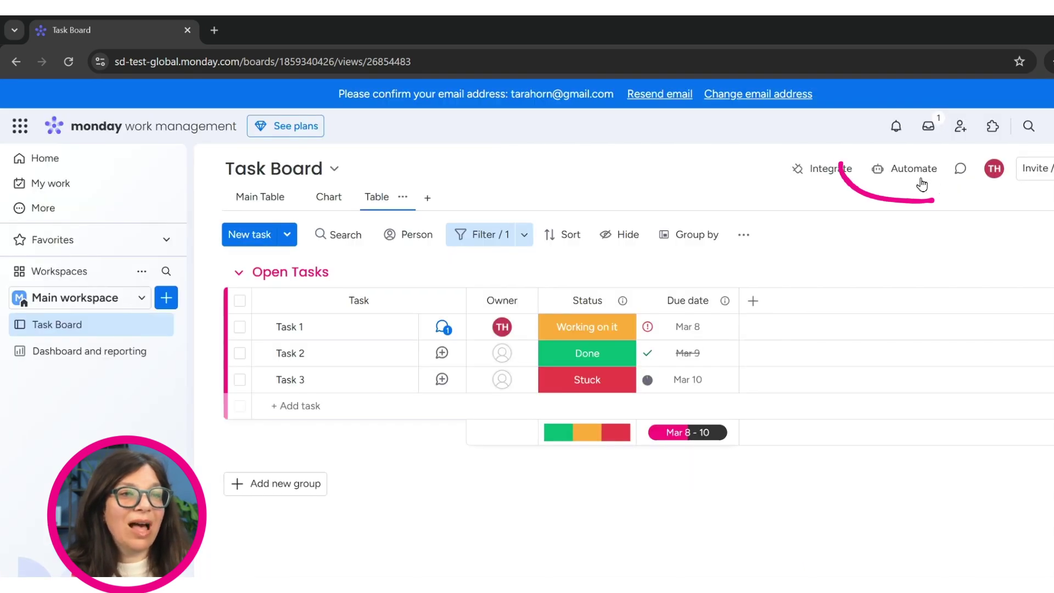
click(914, 169)
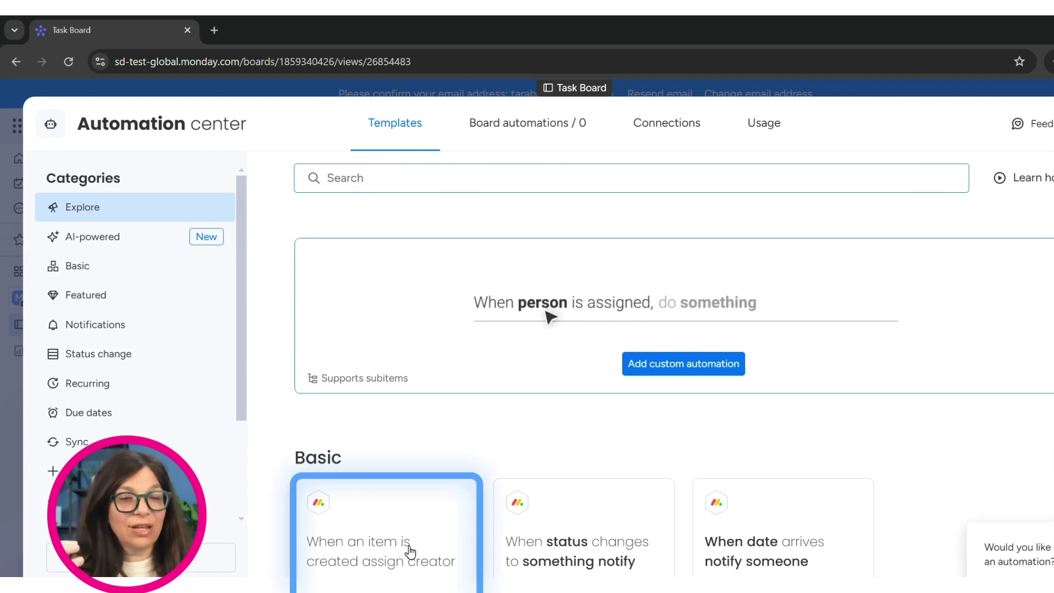
click(404, 523)
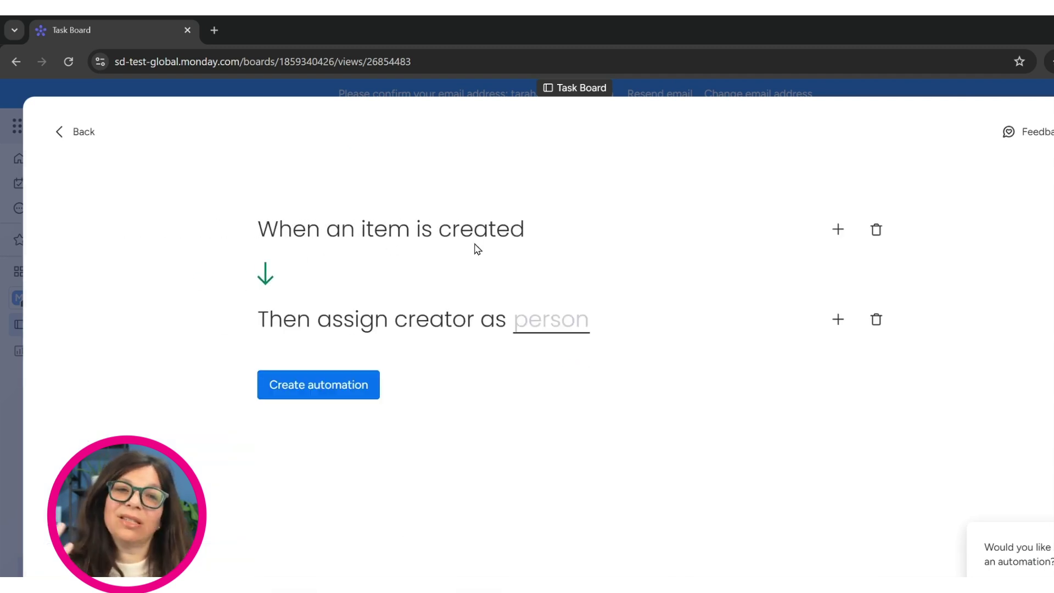
click(557, 324)
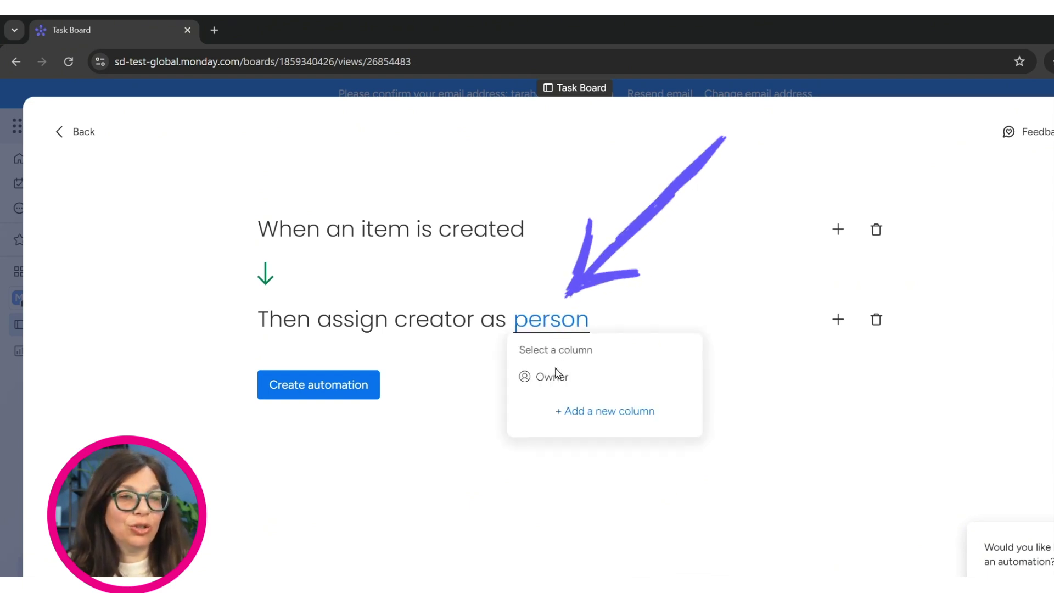
click(555, 373)
click(80, 135)
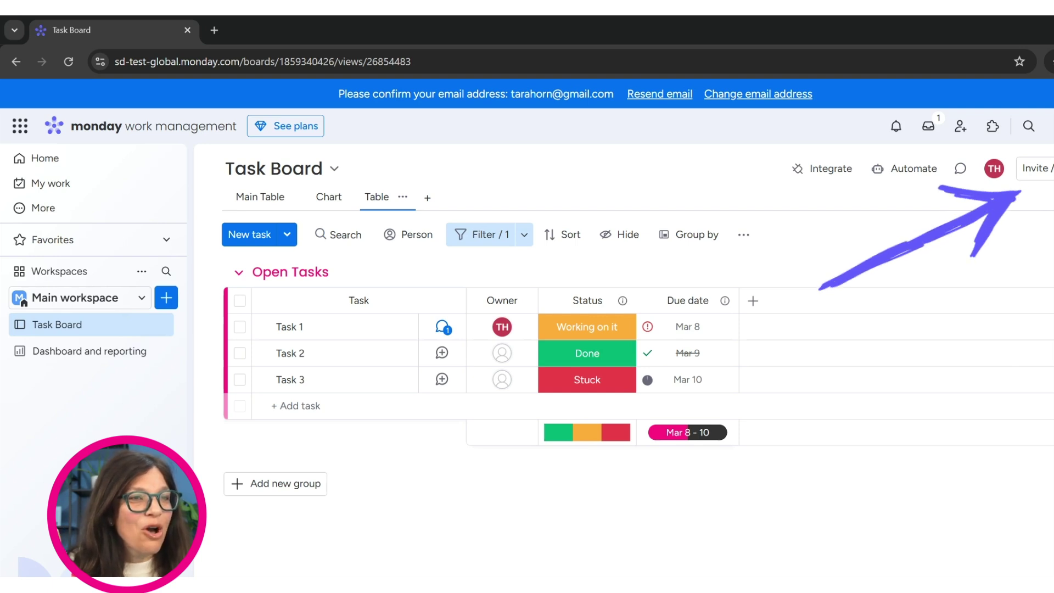
click(1035, 168)
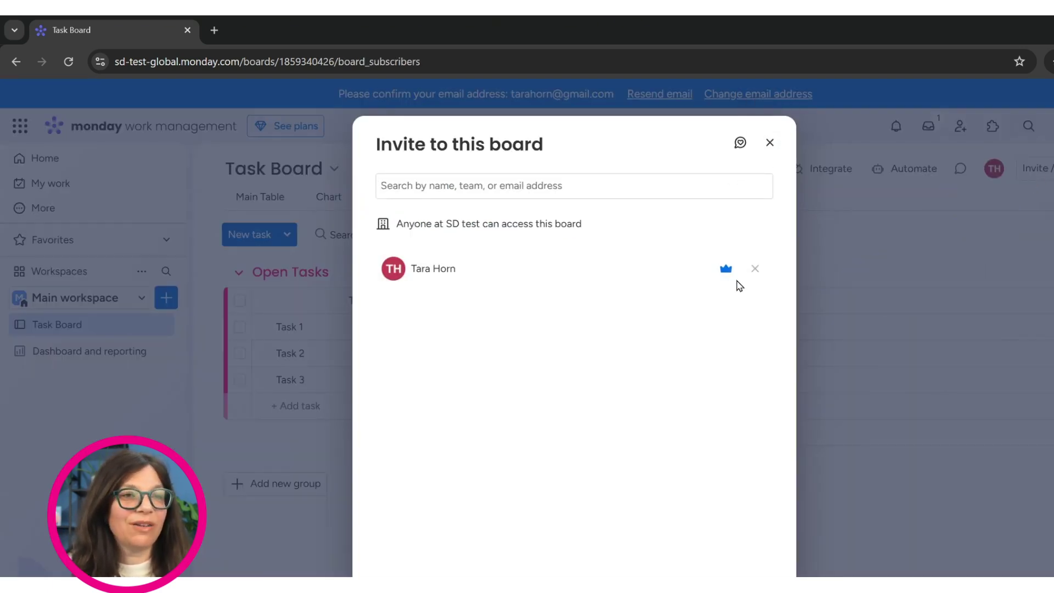
click(770, 145)
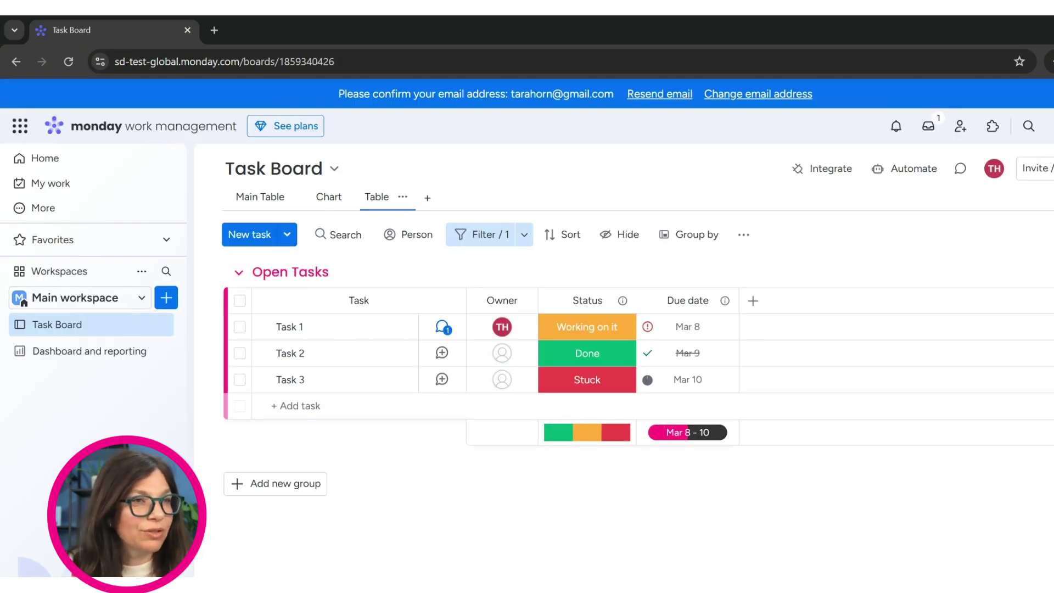
click(1051, 168)
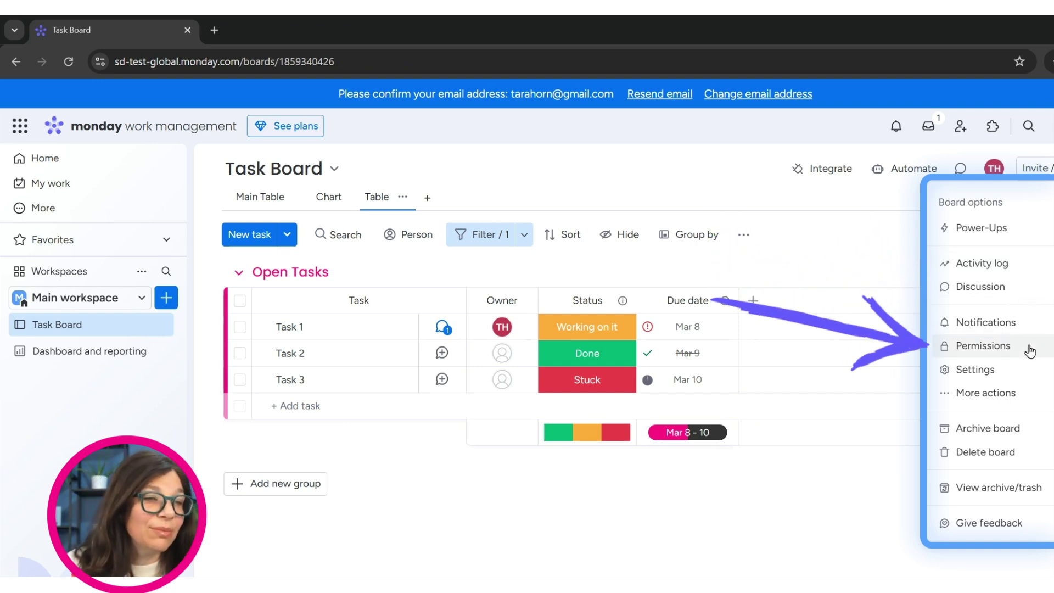
mouse_move(1027, 371)
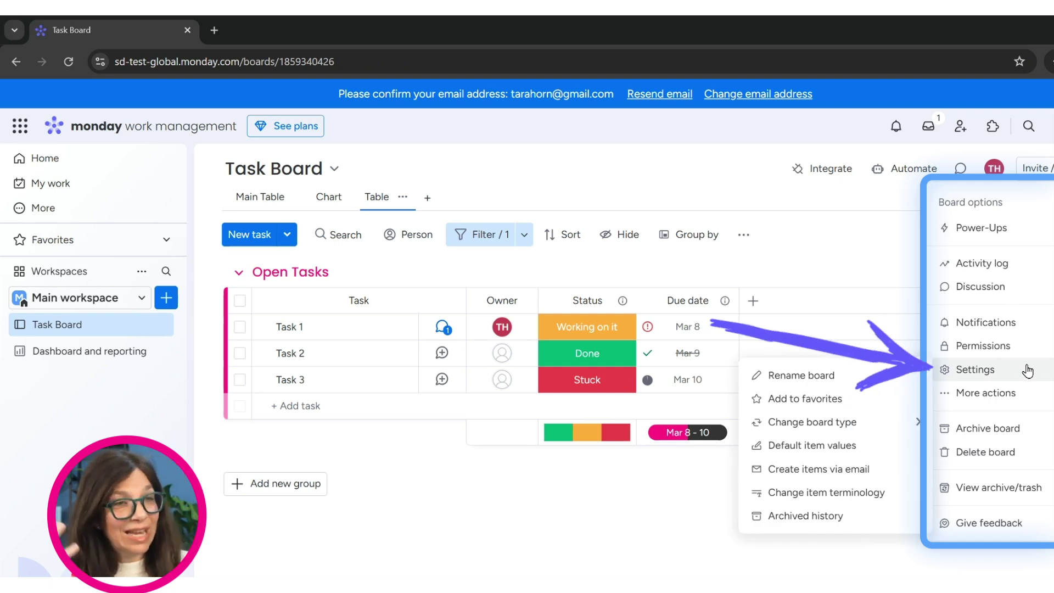
mouse_move(1026, 402)
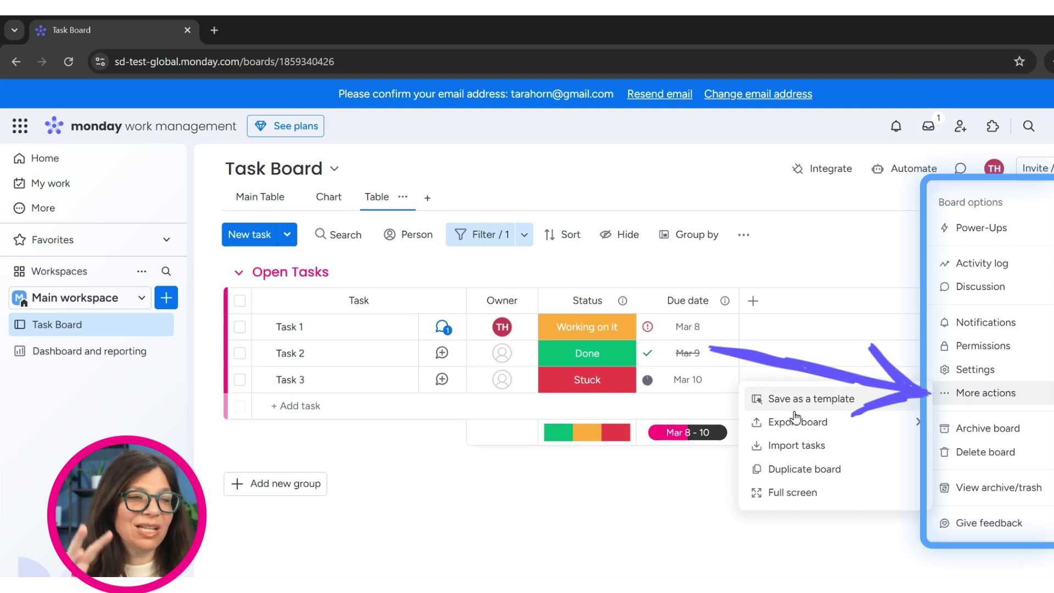
click(565, 563)
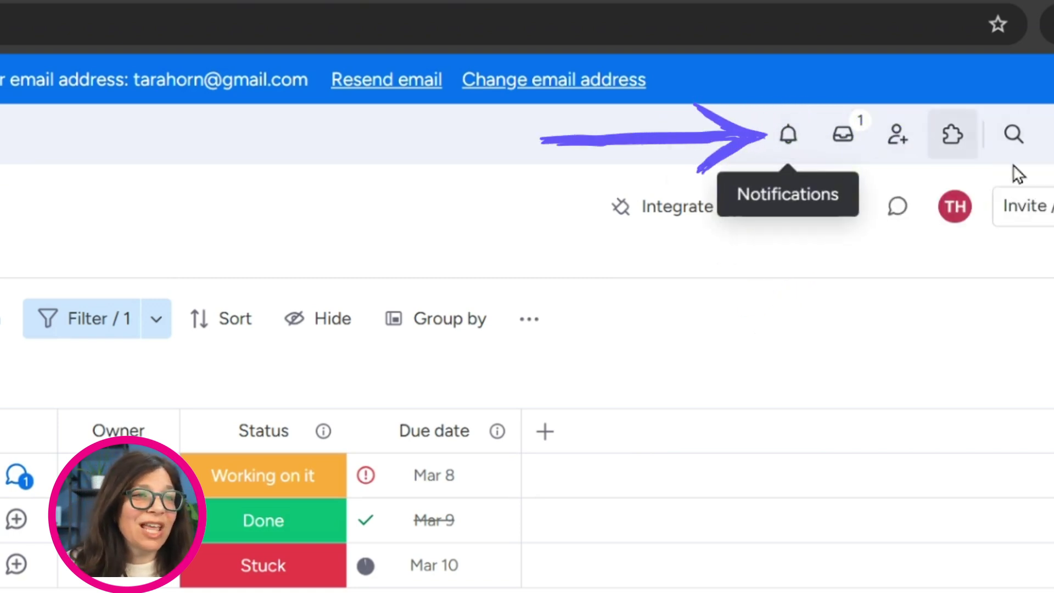
Step: Open the SD test account menu showing profile, import data, administration, teams and log out
click(1049, 135)
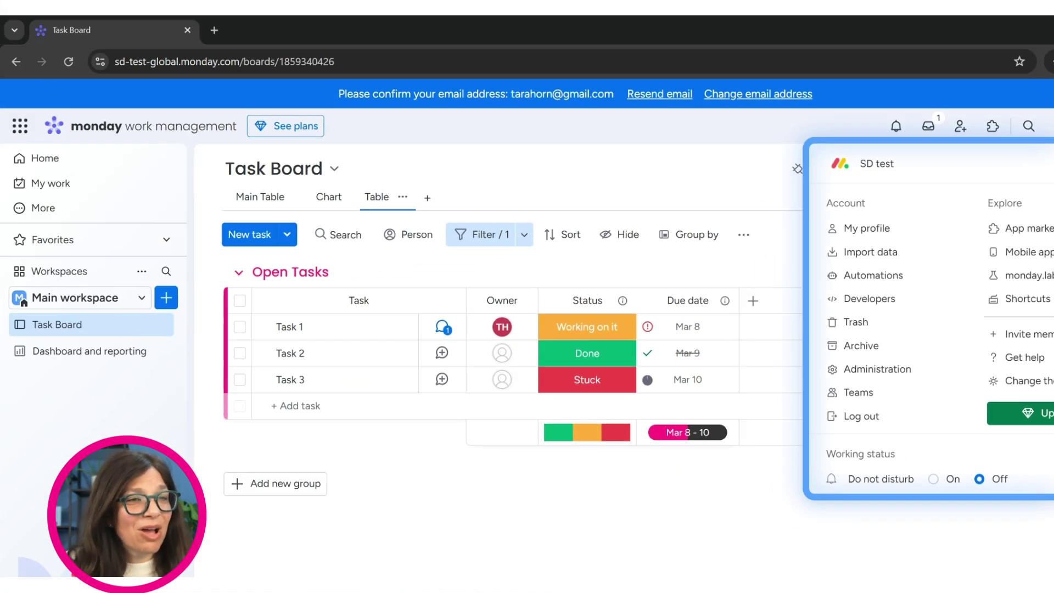